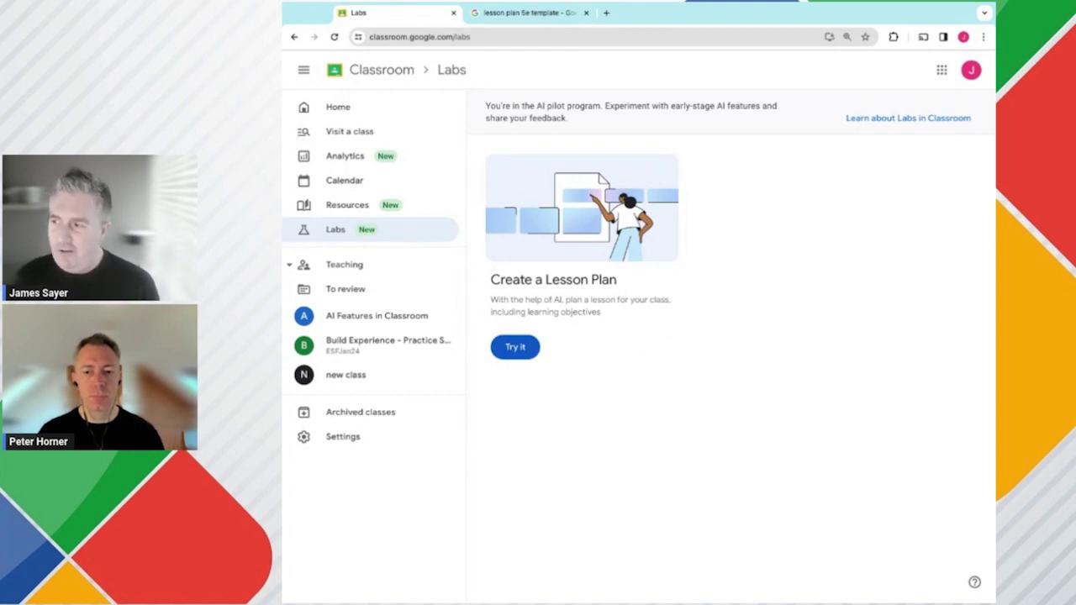
Collapse the sidebar and open a new AI lesson plan form, checking its fields.
{"action": "left_click", "coordinate": [304, 70]}
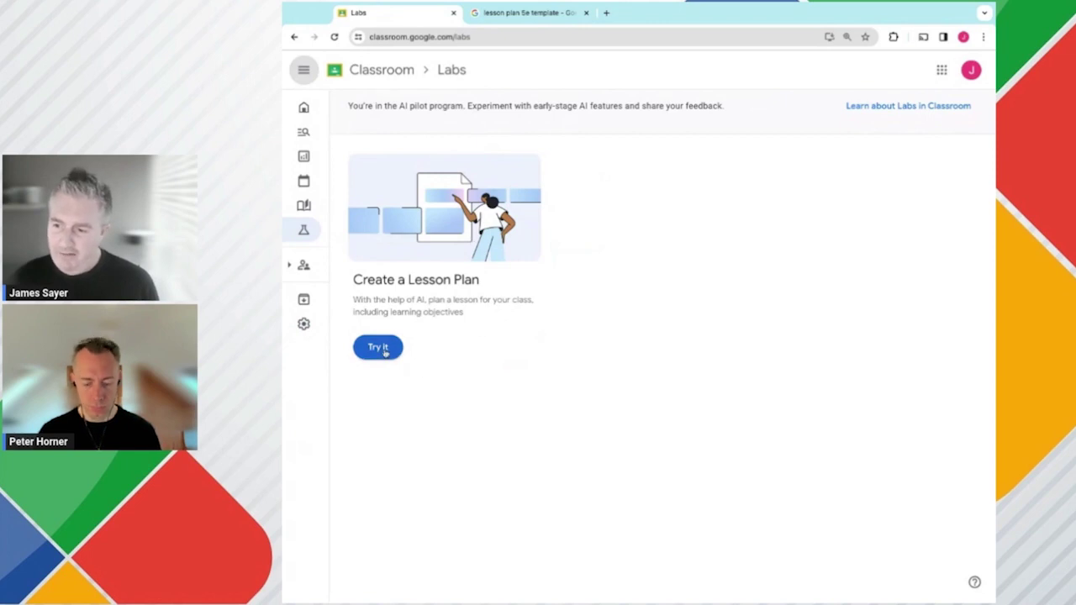
{"action": "left_click", "coordinate": [378, 347]}
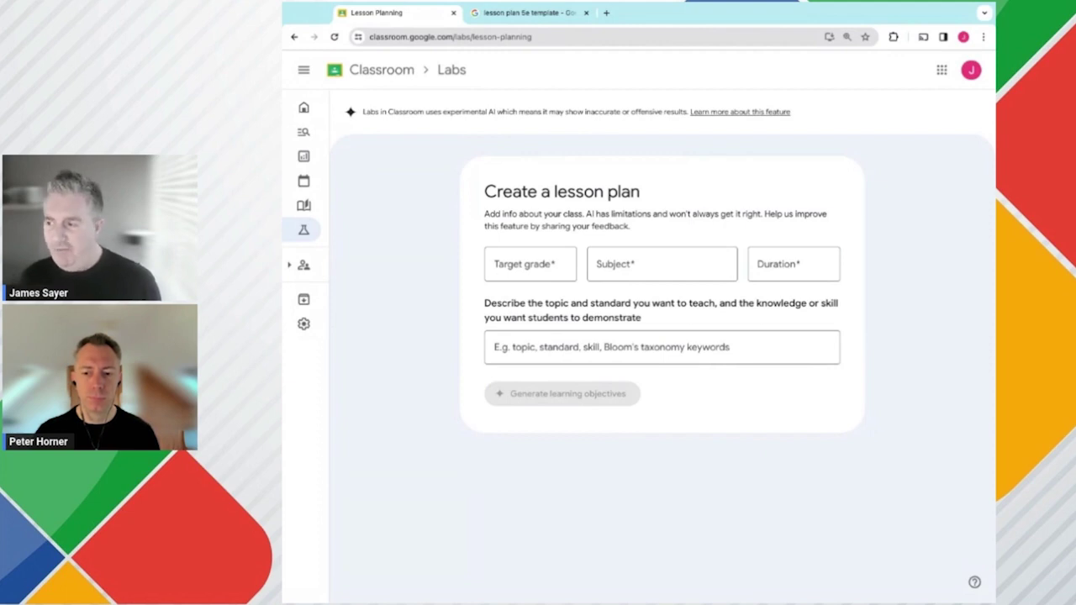
{"action": "left_click", "coordinate": [514, 264]}
{"action": "left_click", "coordinate": [636, 264]}
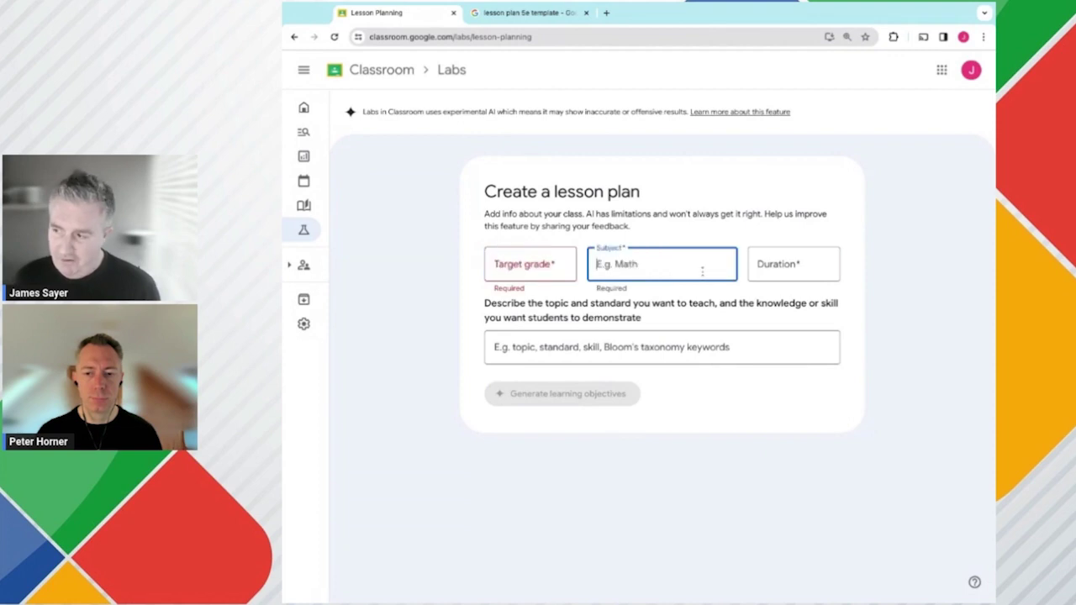
{"action": "left_click", "coordinate": [795, 266]}
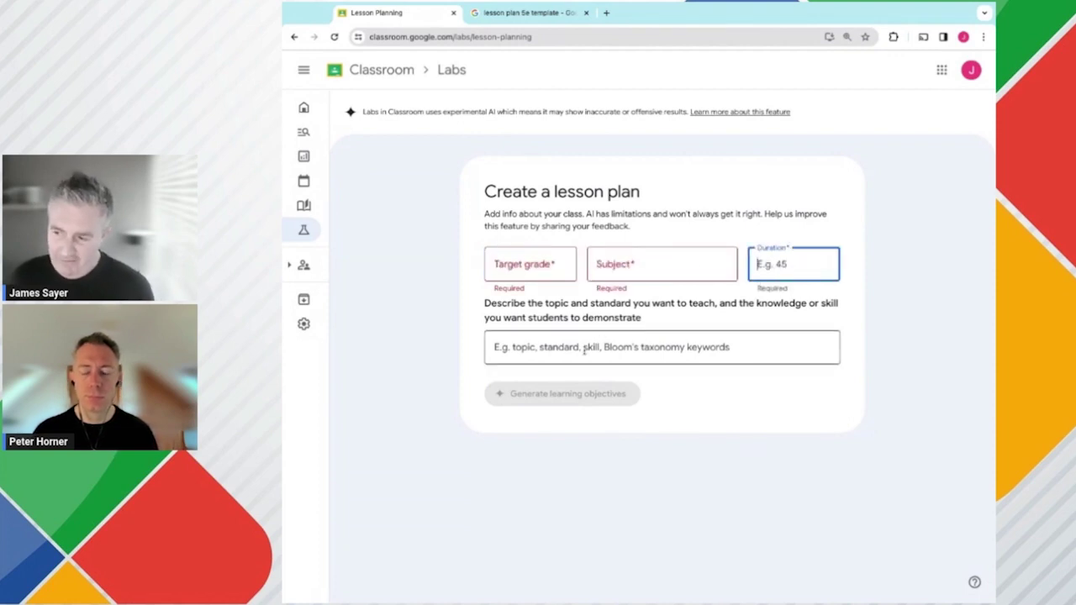
{"action": "left_click", "coordinate": [616, 341]}
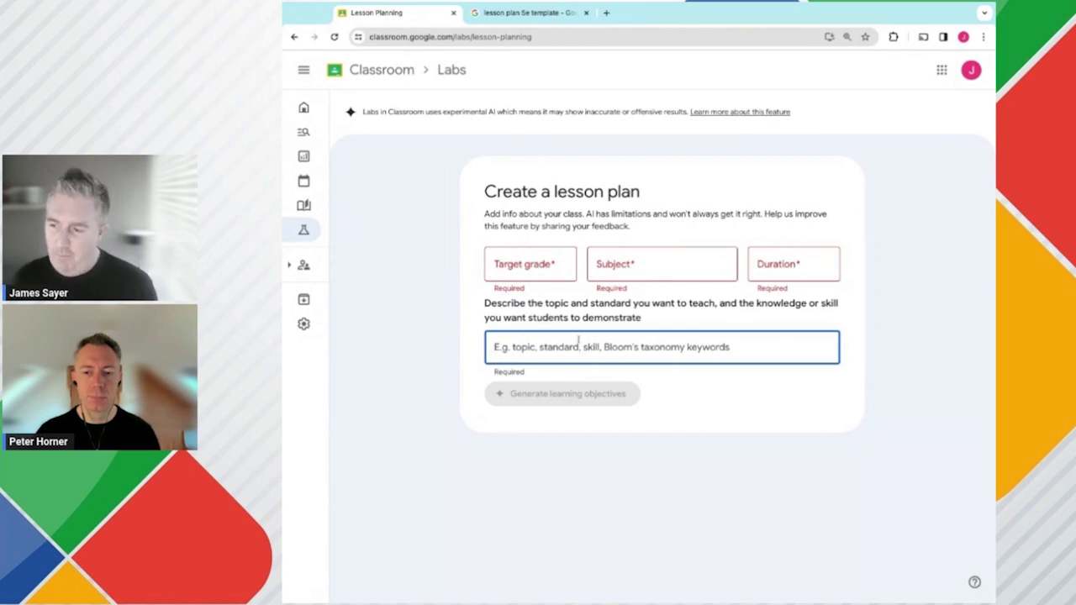
Fill in grade 7, subject Math, duration 30 and topic 'Simplifying expressions'.
{"action": "left_click", "coordinate": [517, 266]}
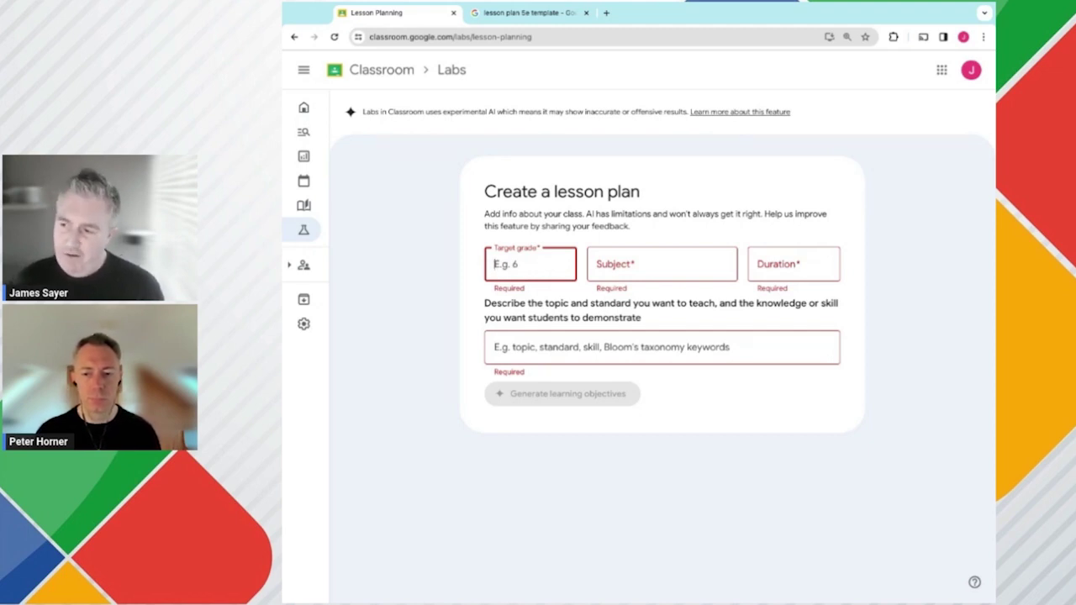
{"action": "type", "text": "7"}
{"action": "left_click", "coordinate": [662, 264]}
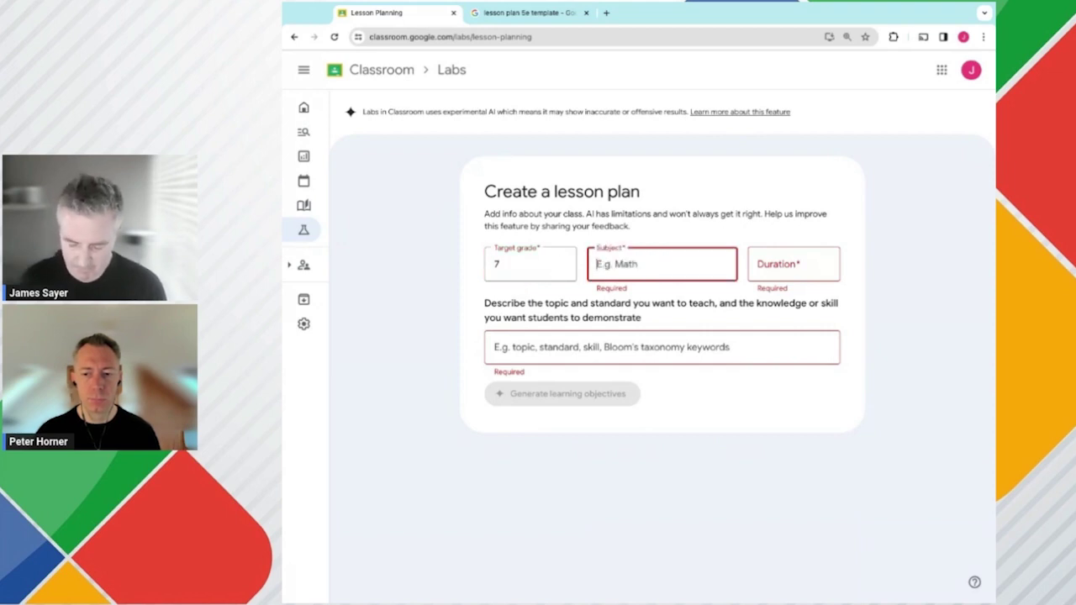
{"action": "type", "text": "Math"}
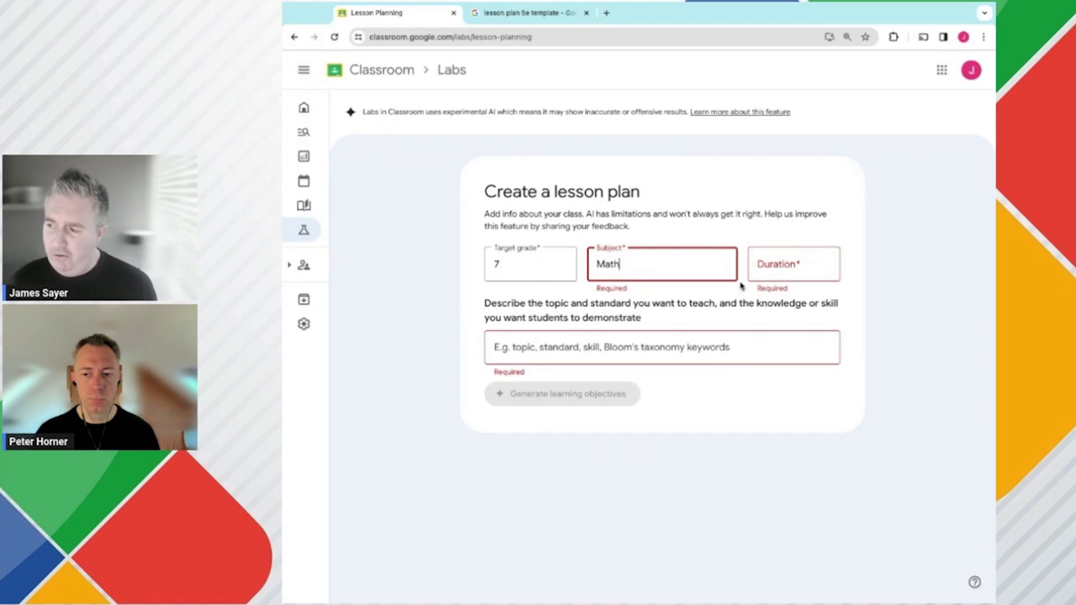
{"action": "left_click", "coordinate": [765, 267]}
{"action": "type", "text": "30"}
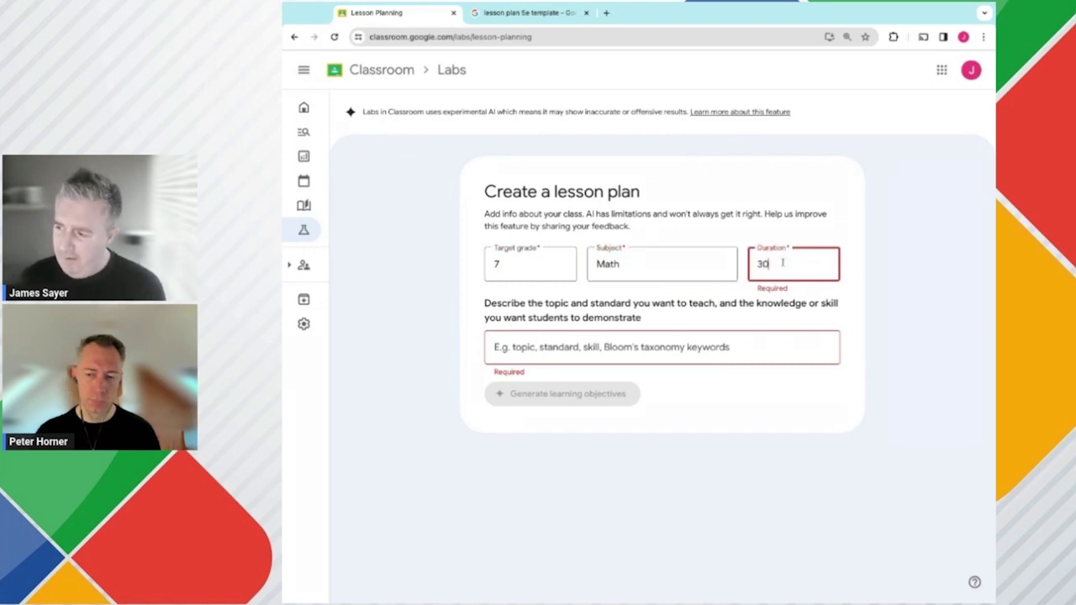
{"action": "left_click", "coordinate": [540, 348]}
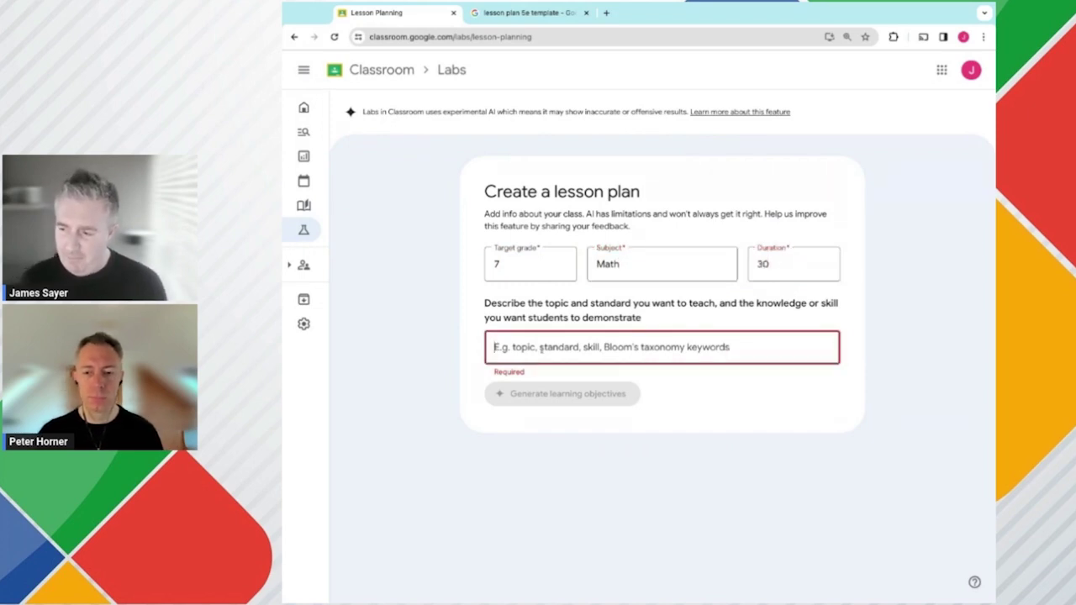
{"action": "type", "text": "Sim"}
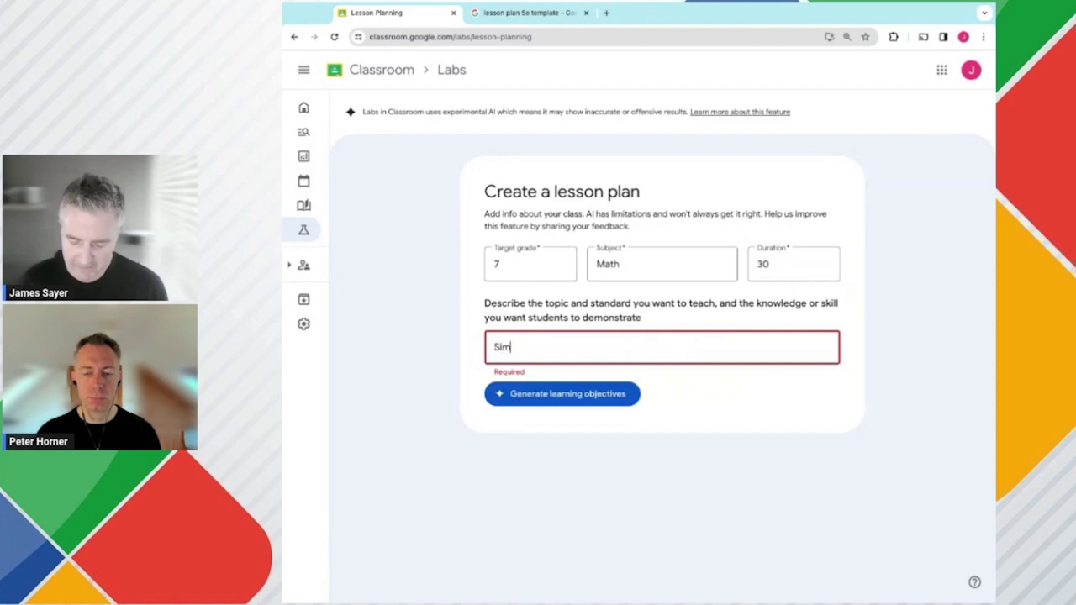
{"action": "type", "text": "plifying expressions"}
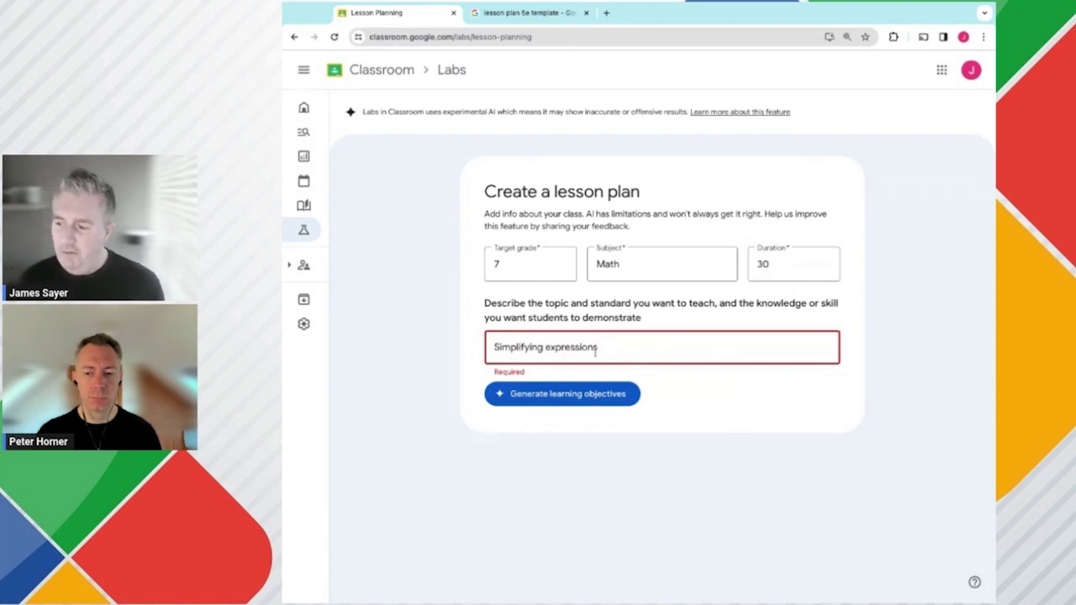
Generate learning objectives and accept the three suggestions to continue.
{"action": "left_click", "coordinate": [588, 400]}
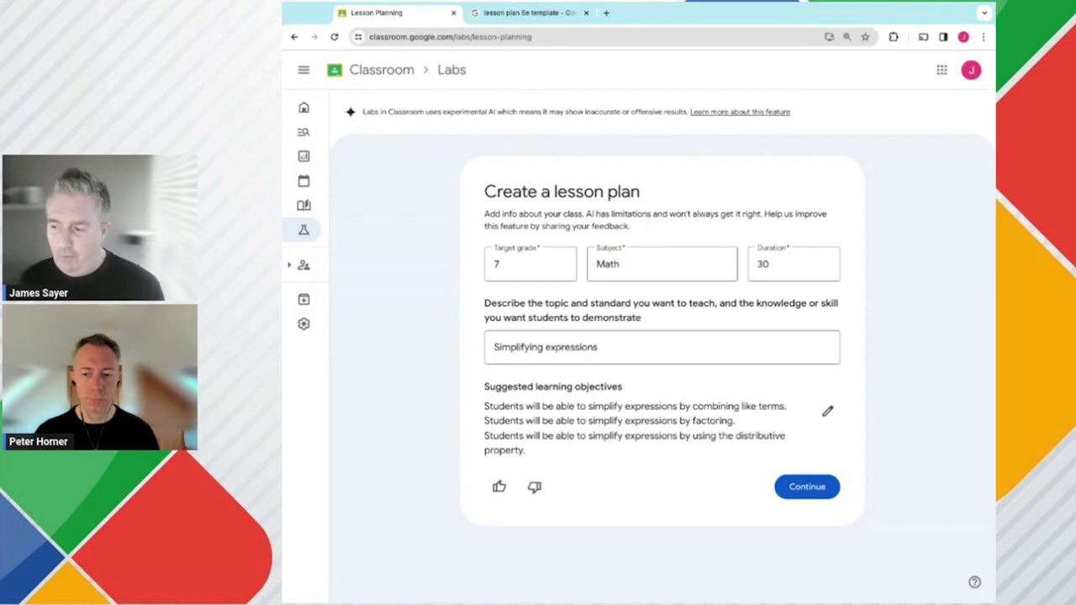
{"action": "left_click", "coordinate": [807, 487]}
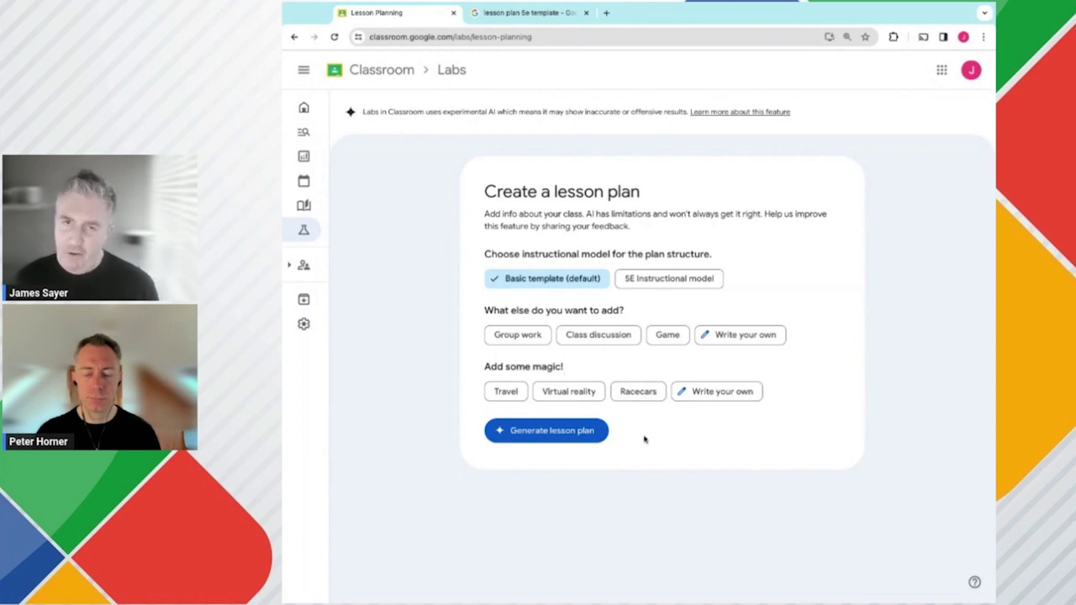
Generate the lesson plan on the basic template and scroll through its sections.
{"action": "left_click", "coordinate": [579, 434]}
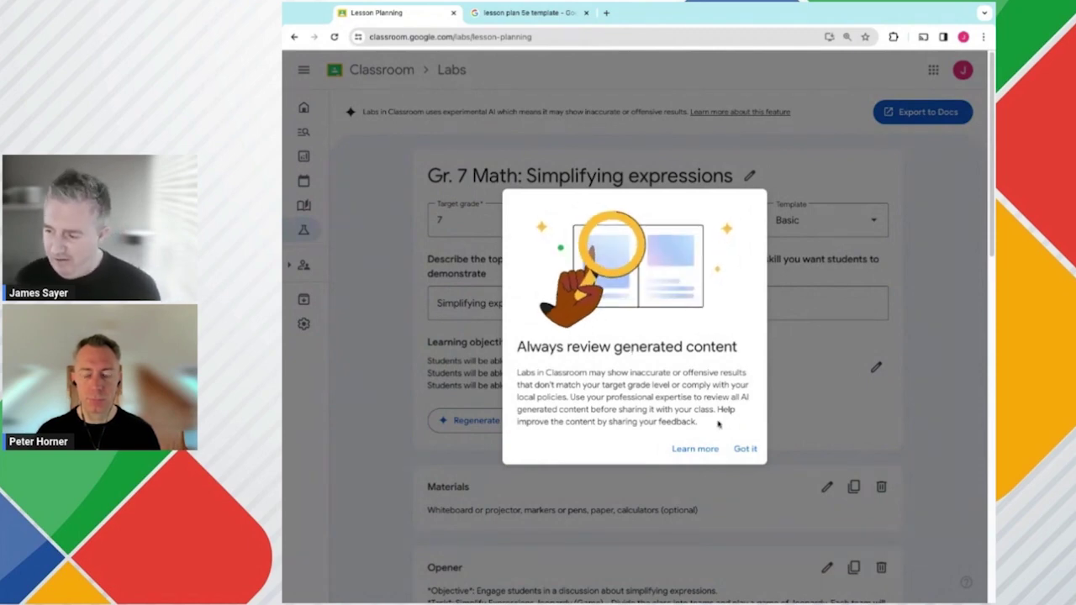
{"action": "left_click", "coordinate": [735, 449]}
{"action": "scroll", "coordinate": [637, 452], "scroll_direction": "down", "scroll_amount": 3}
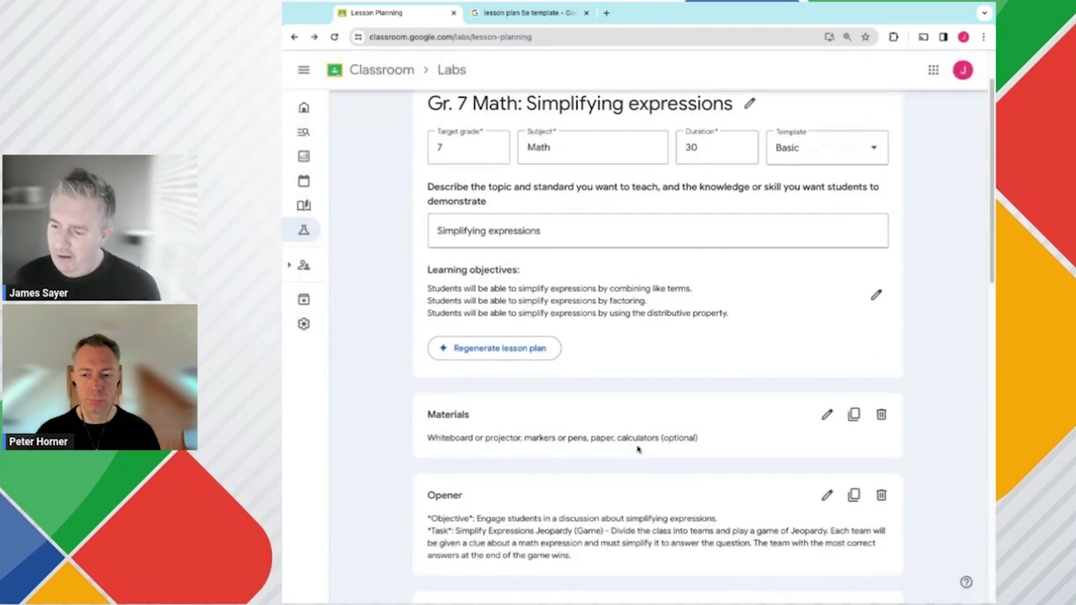
{"action": "scroll", "coordinate": [637, 446], "scroll_direction": "down", "scroll_amount": 2}
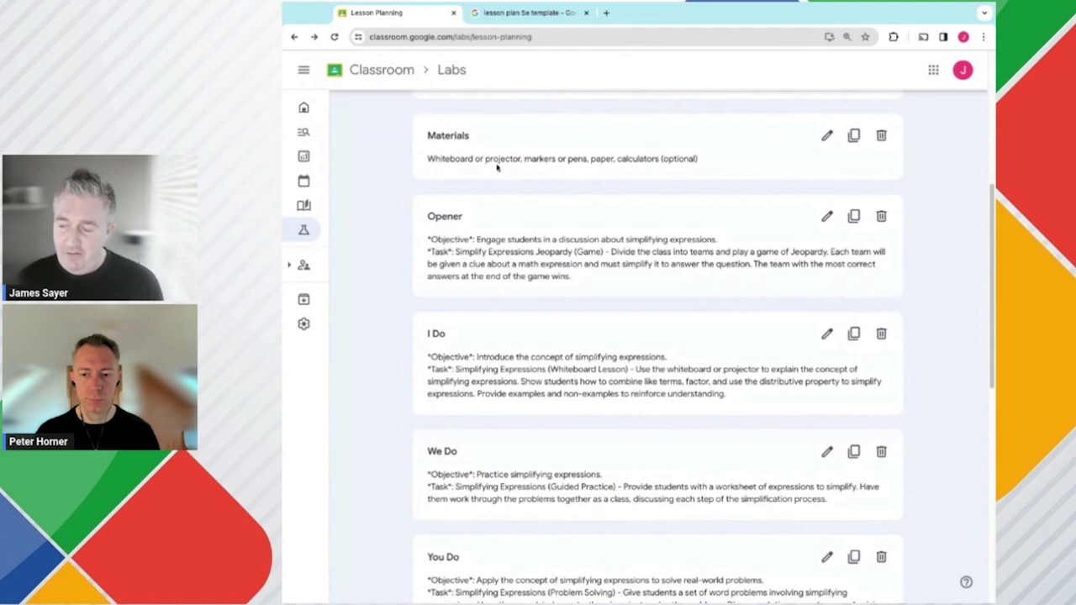
{"action": "scroll", "coordinate": [398, 409], "scroll_direction": "down", "scroll_amount": 1}
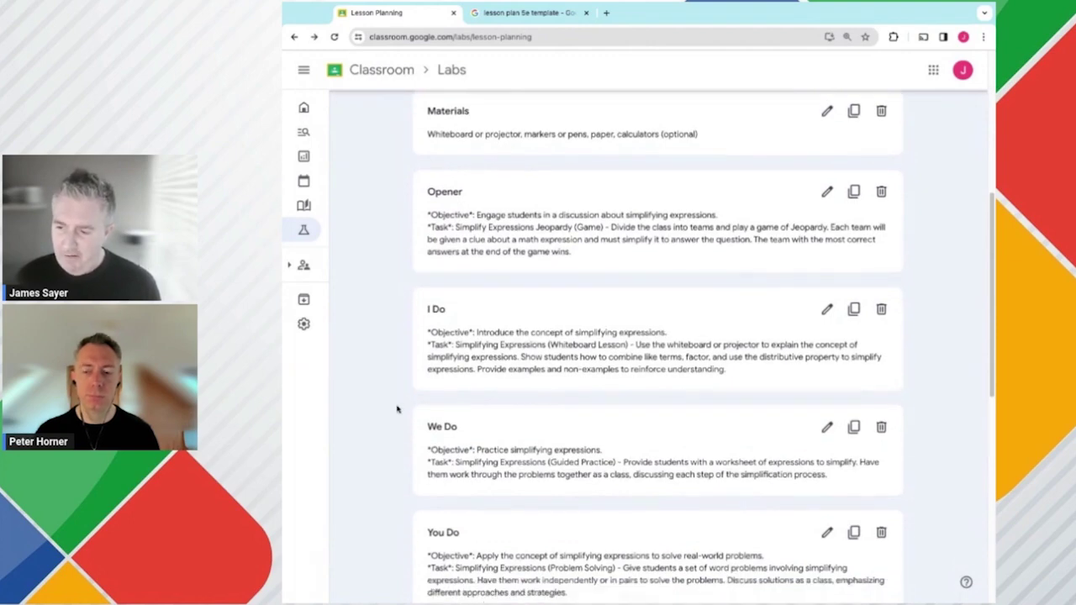
{"action": "scroll", "coordinate": [369, 479], "scroll_direction": "down", "scroll_amount": 5}
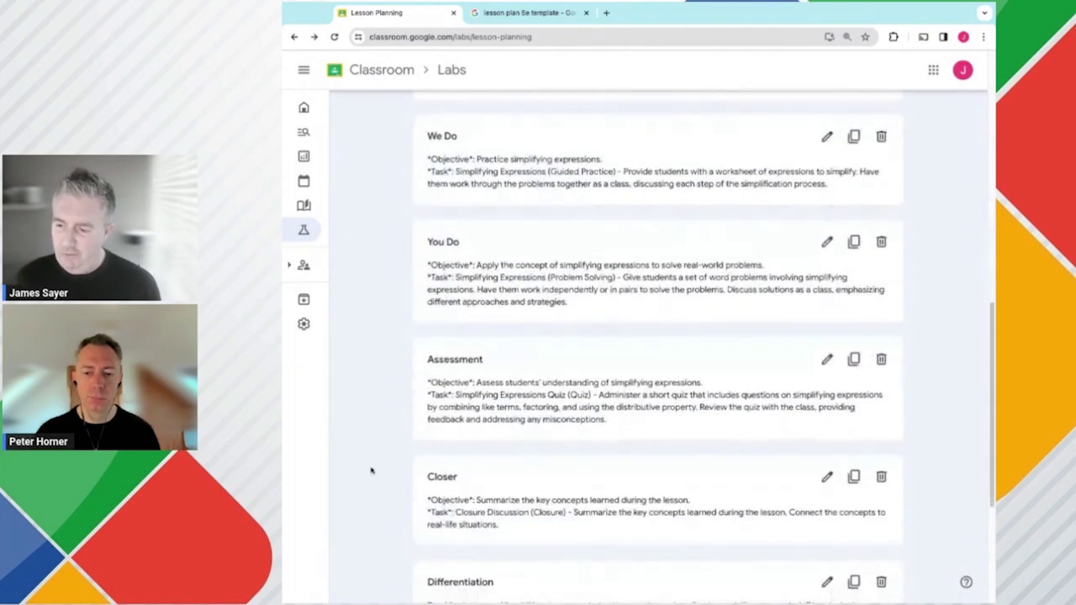
{"action": "scroll", "coordinate": [371, 469], "scroll_direction": "down", "scroll_amount": 2}
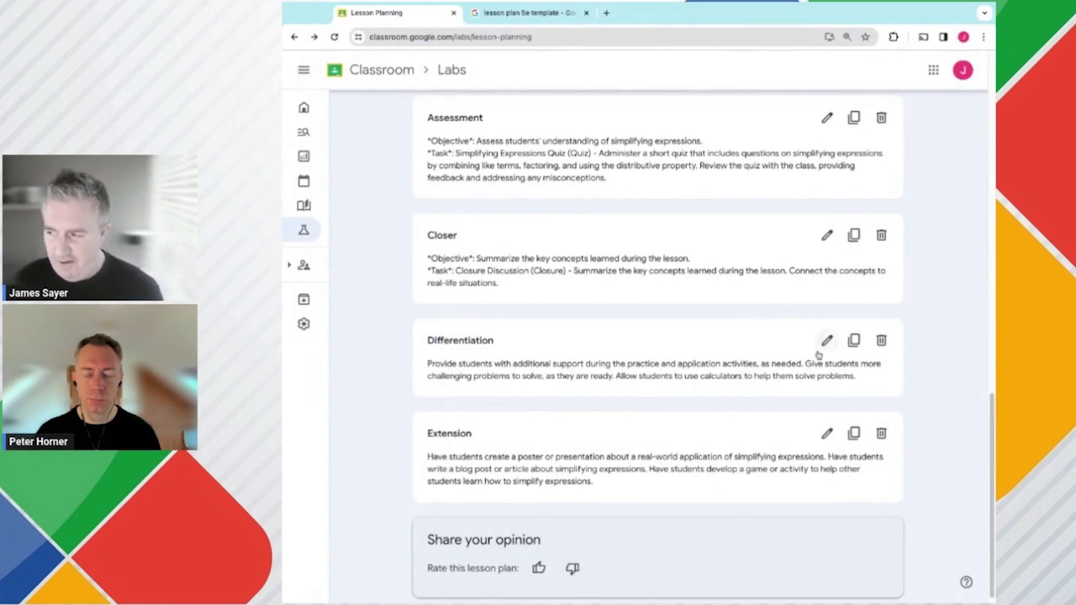
Open the Differentiation section in edit mode, close it unchanged, and scroll back up.
{"action": "left_click", "coordinate": [828, 340]}
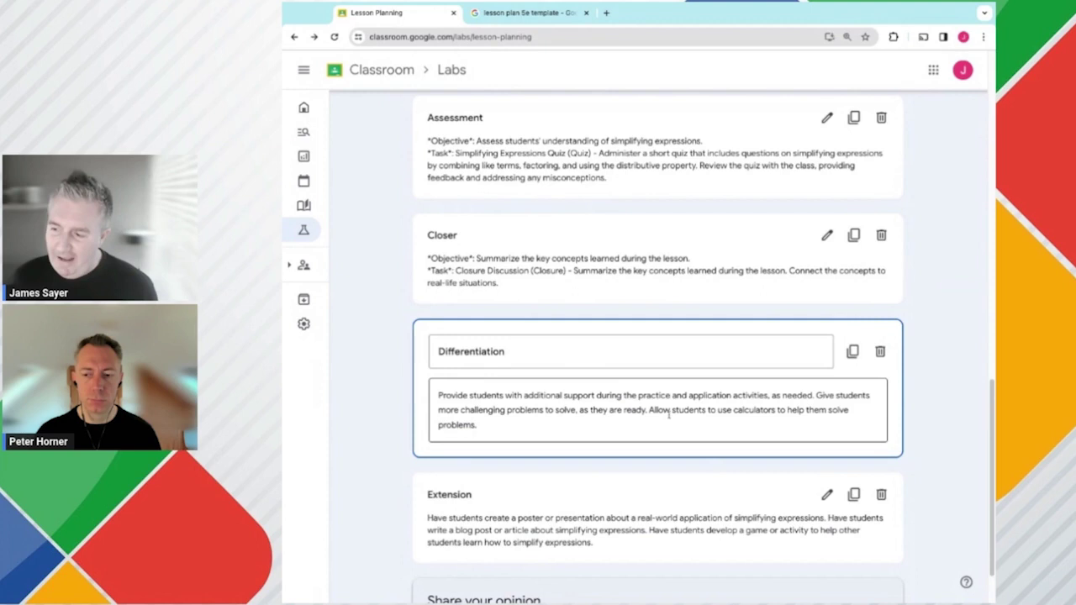
{"action": "left_click", "coordinate": [439, 352]}
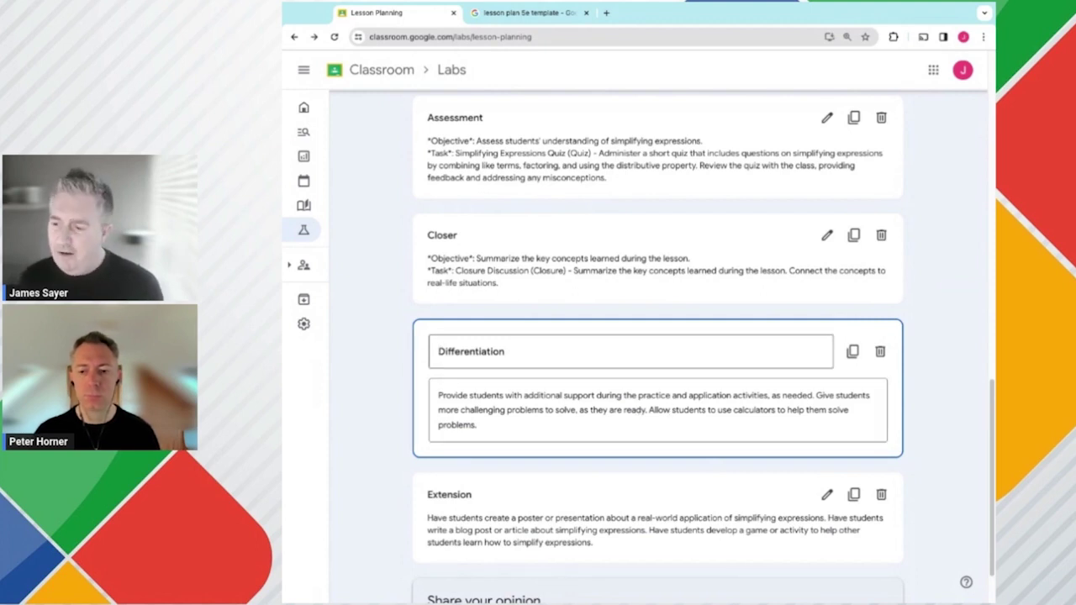
{"action": "left_click", "coordinate": [486, 412]}
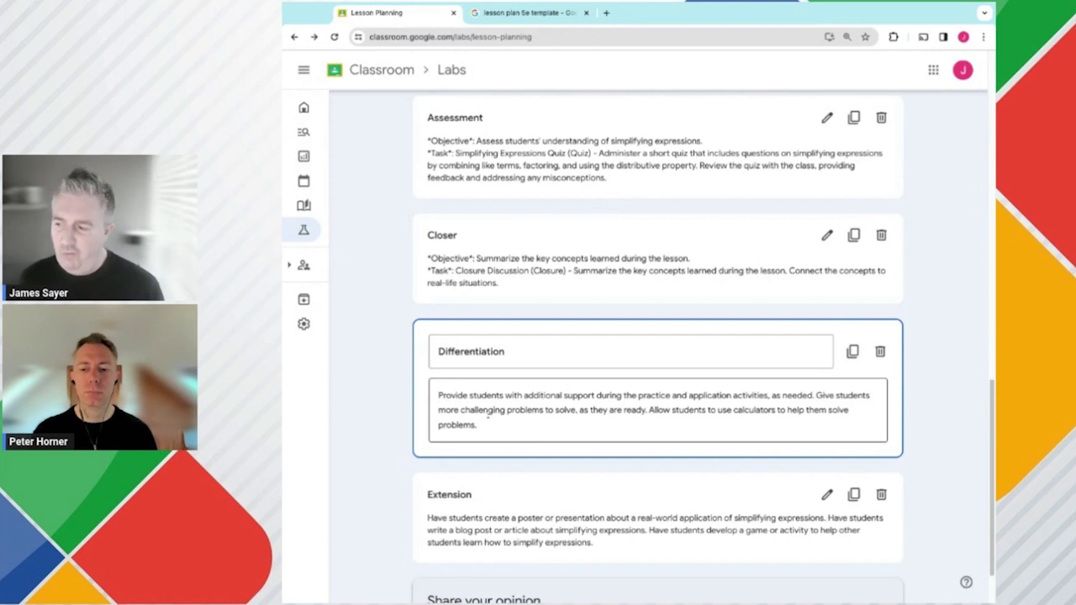
{"action": "left_click", "coordinate": [939, 406]}
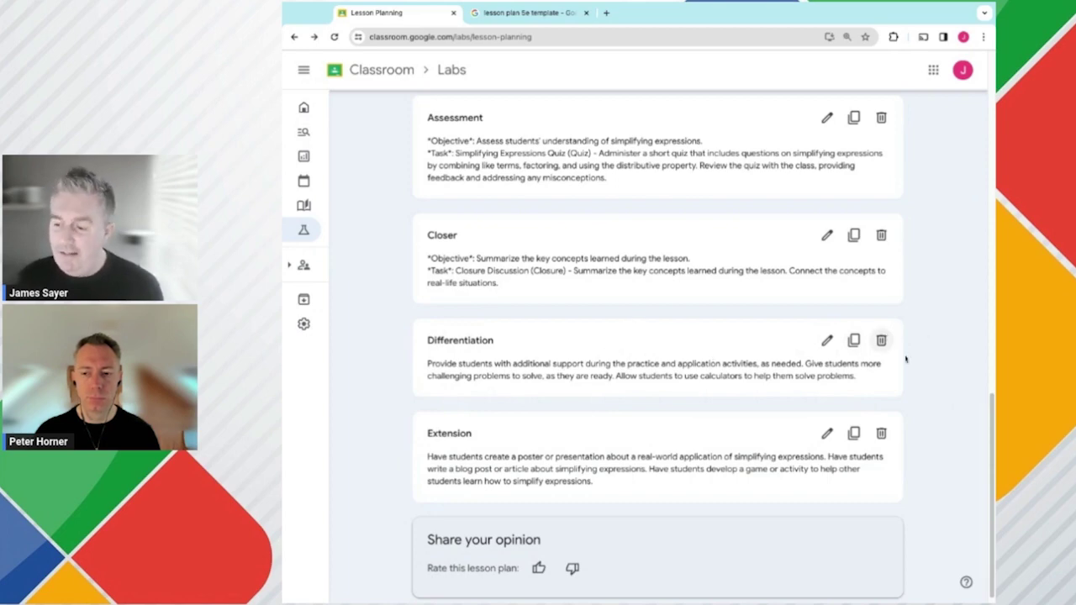
{"action": "scroll", "coordinate": [914, 392], "scroll_direction": "up", "scroll_amount": 10}
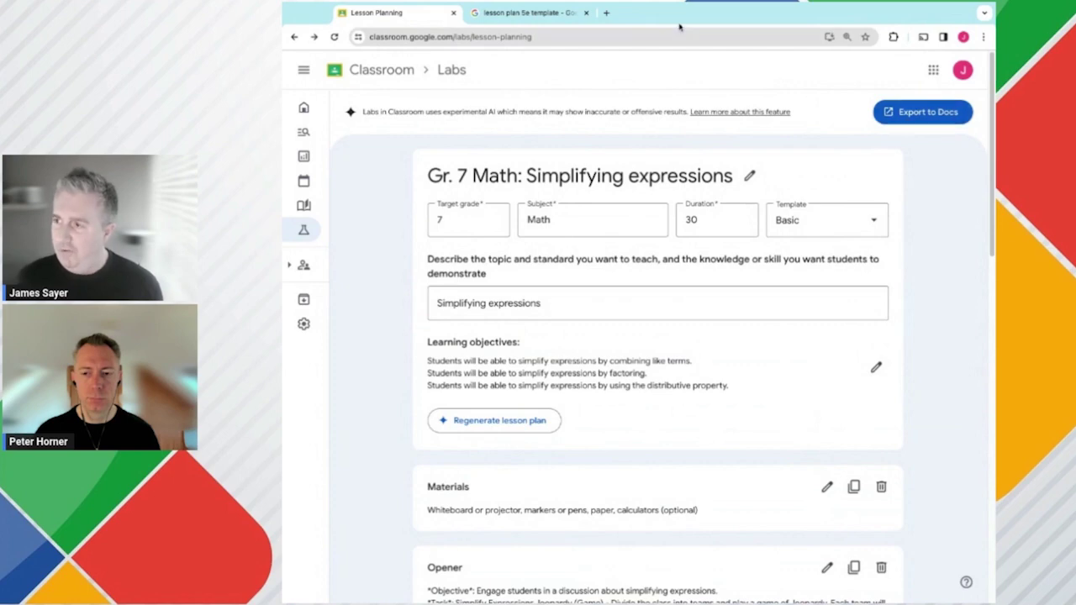
Export the Gr. 7 Math lesson plan to Google Docs and return to the Labs start page.
{"action": "left_click", "coordinate": [586, 13]}
{"action": "left_click", "coordinate": [931, 115]}
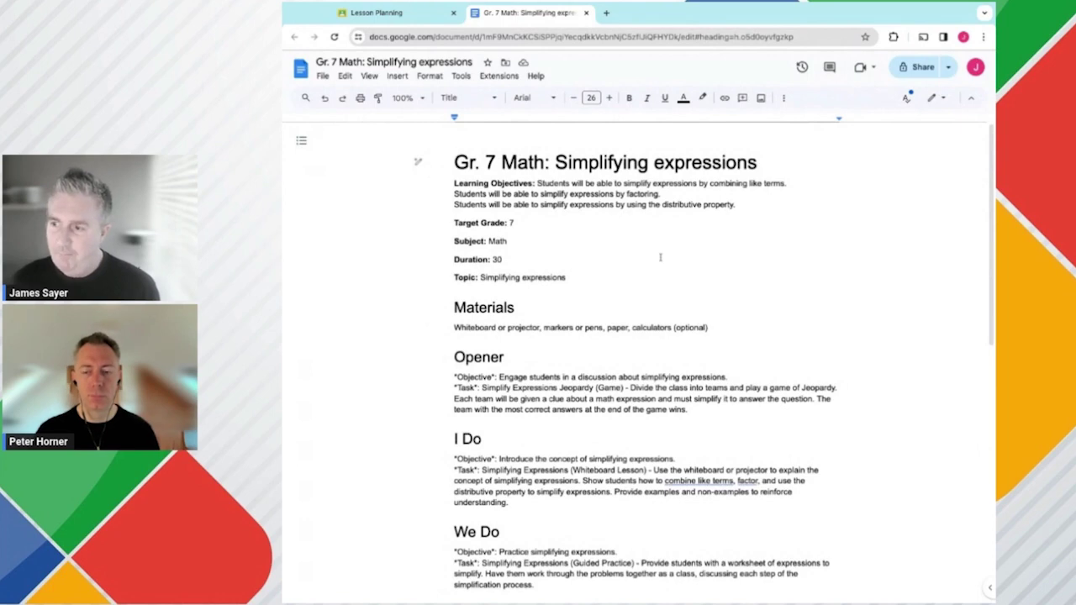
{"action": "left_click", "coordinate": [376, 13]}
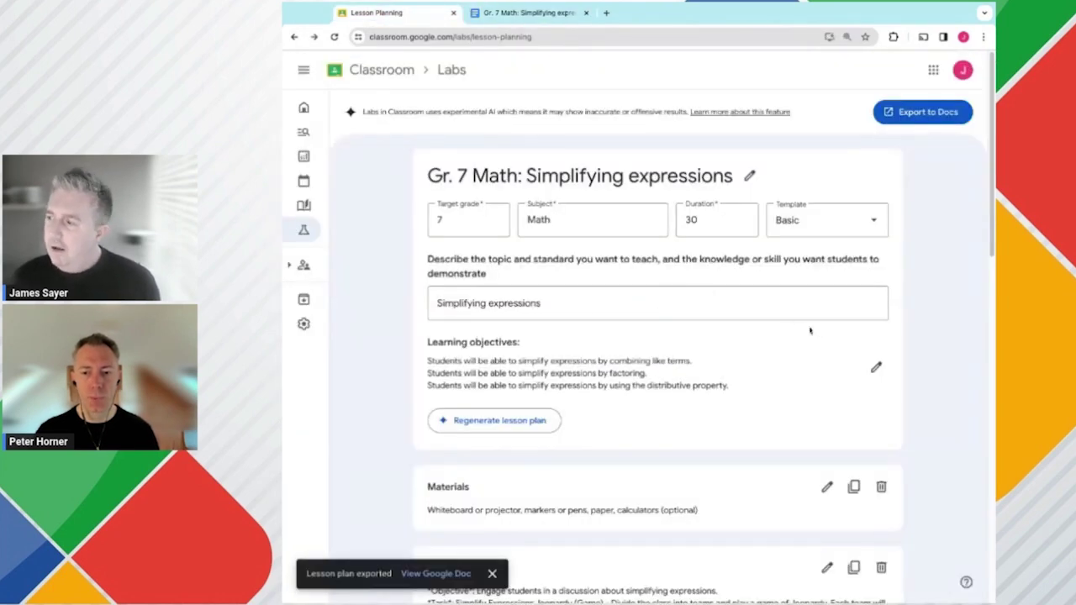
{"action": "left_click", "coordinate": [295, 38]}
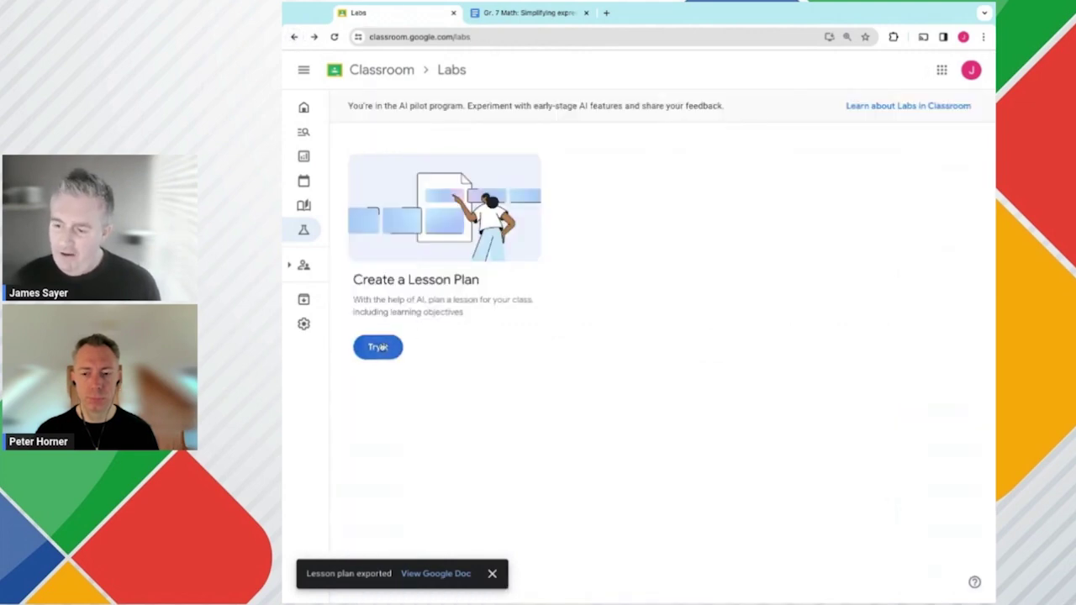
Create a grade 11 English, 50-minute plan on 'Detect lies and prejudice' and generate objectives.
{"action": "left_click", "coordinate": [377, 346]}
{"action": "left_click", "coordinate": [508, 267]}
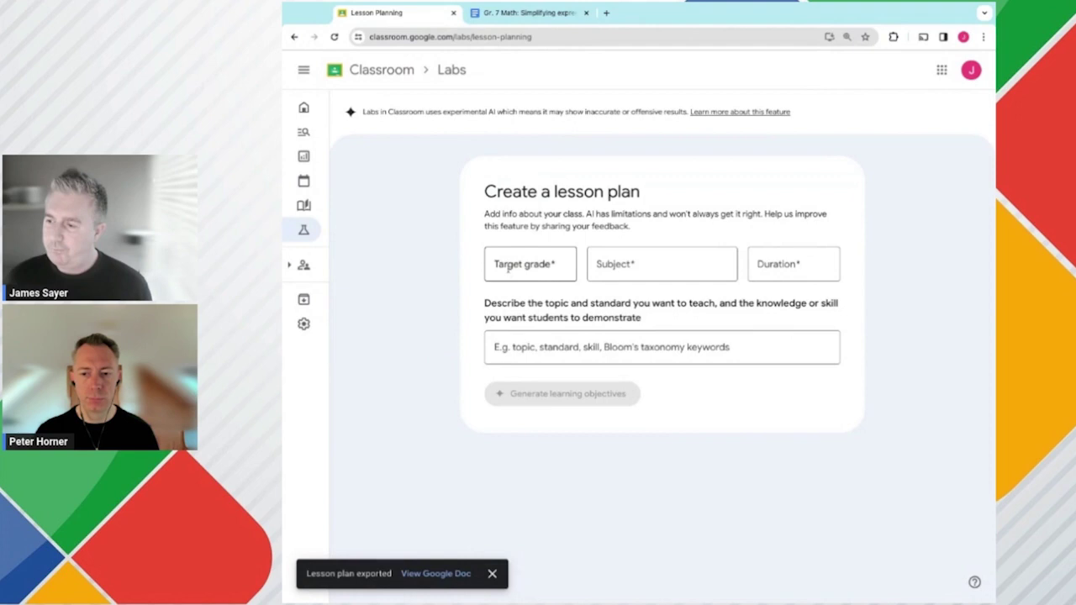
{"action": "type", "text": "11"}
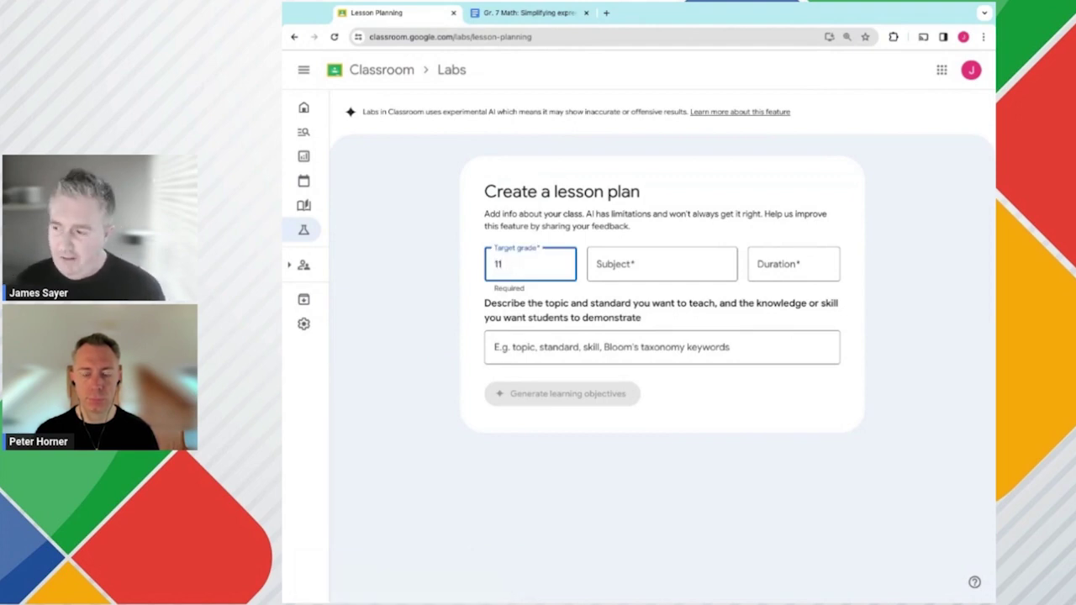
{"action": "left_click", "coordinate": [662, 264]}
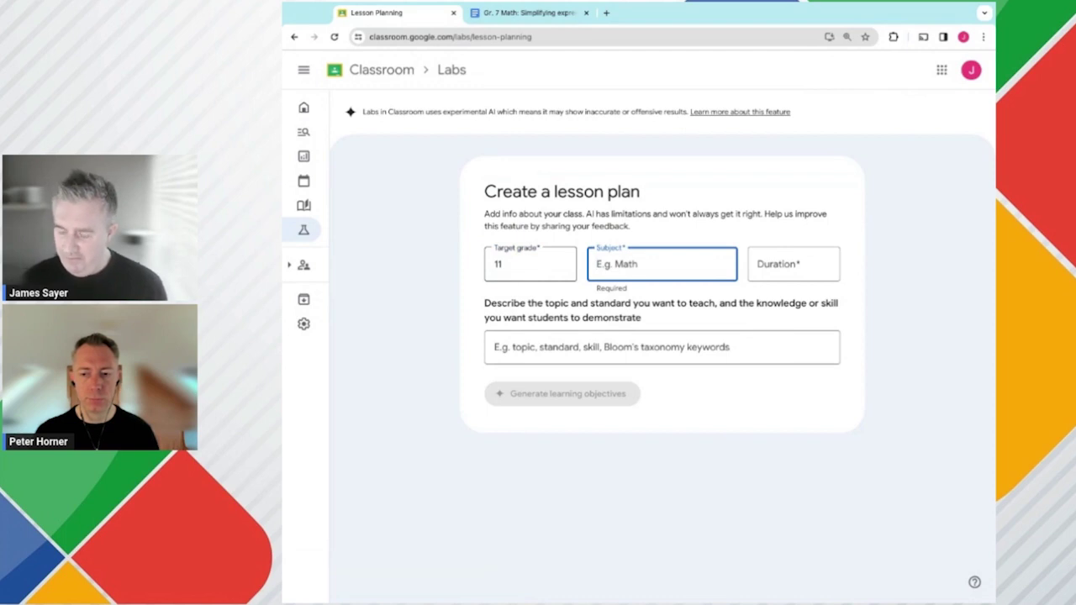
{"action": "type", "text": "Eng"}
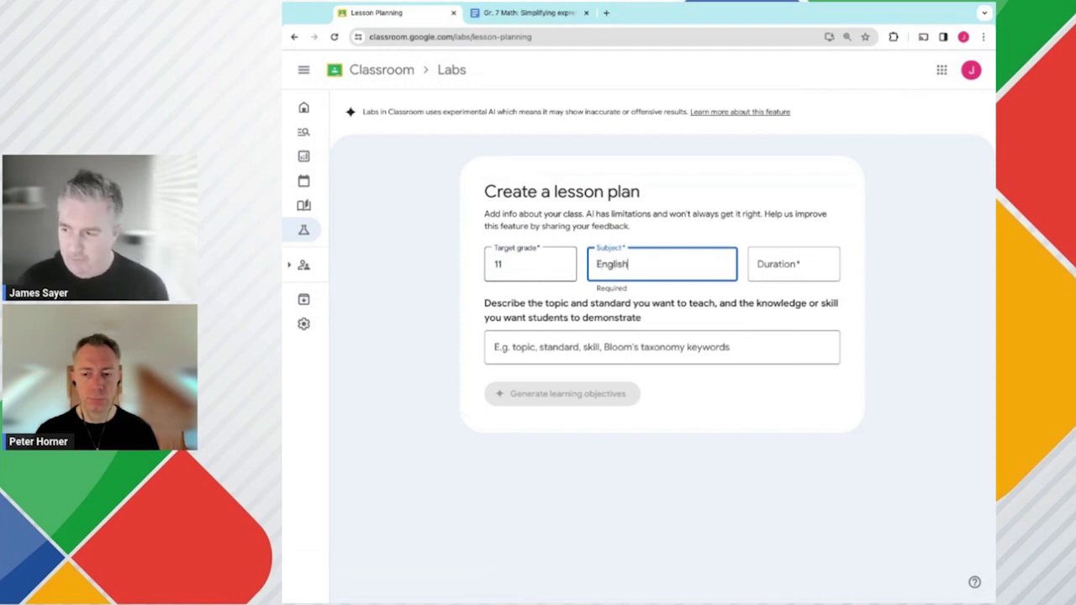
{"action": "type", "text": "lish"}
{"action": "left_click", "coordinate": [792, 264]}
{"action": "type", "text": "50"}
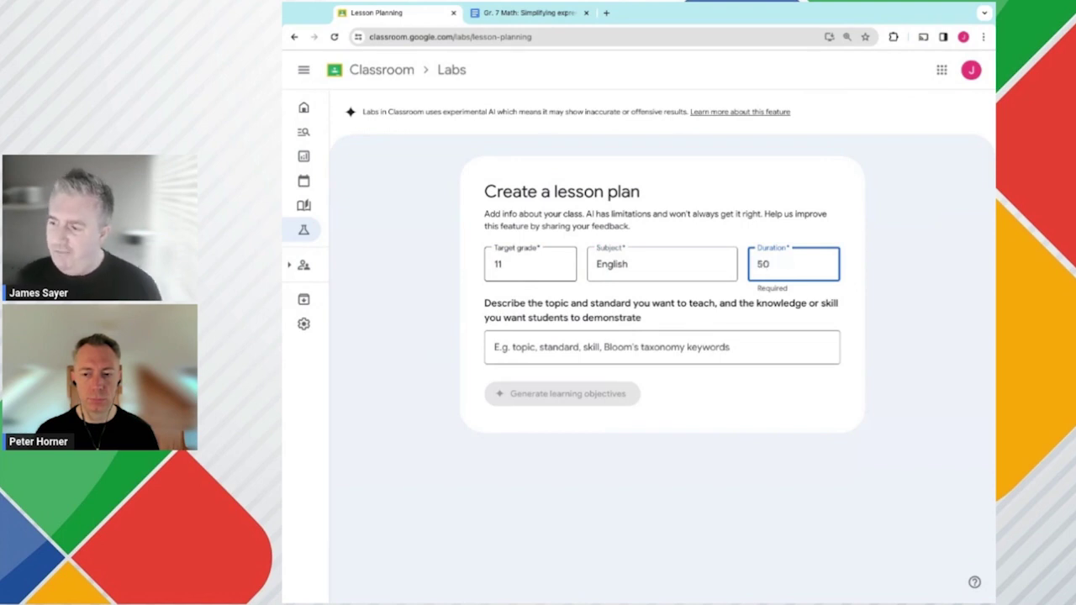
{"action": "left_click", "coordinate": [528, 340]}
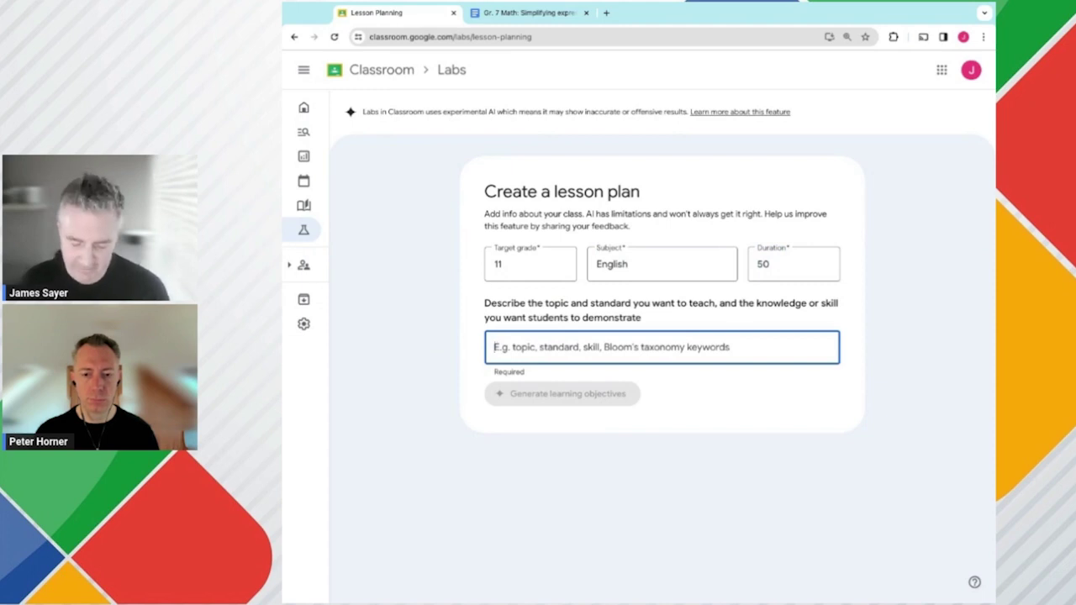
{"action": "type", "text": "Detect"}
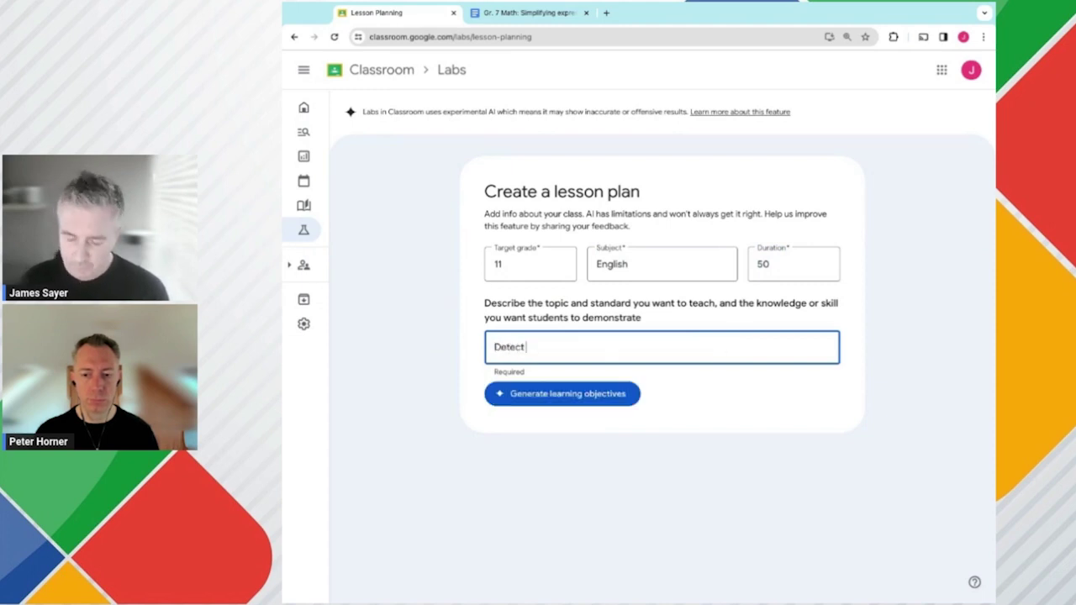
{"action": "type", "text": " lies and preju"}
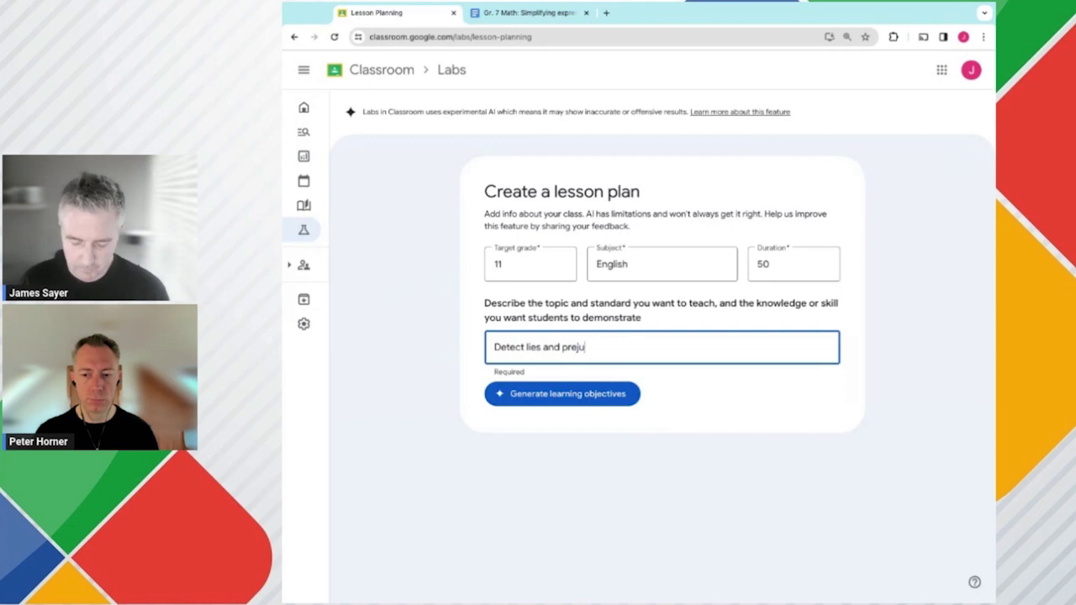
{"action": "type", "text": "dice"}
{"action": "left_click", "coordinate": [591, 398]}
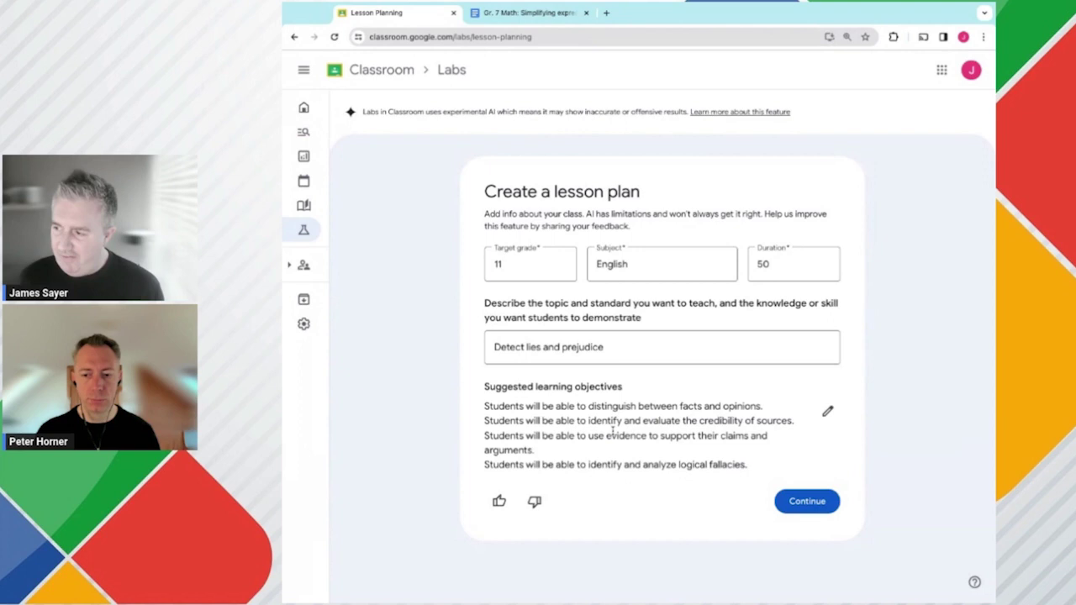
Use the 5E model with Class discussion, Reading and a Taylor Swift theme, then generate.
{"action": "left_click", "coordinate": [807, 502]}
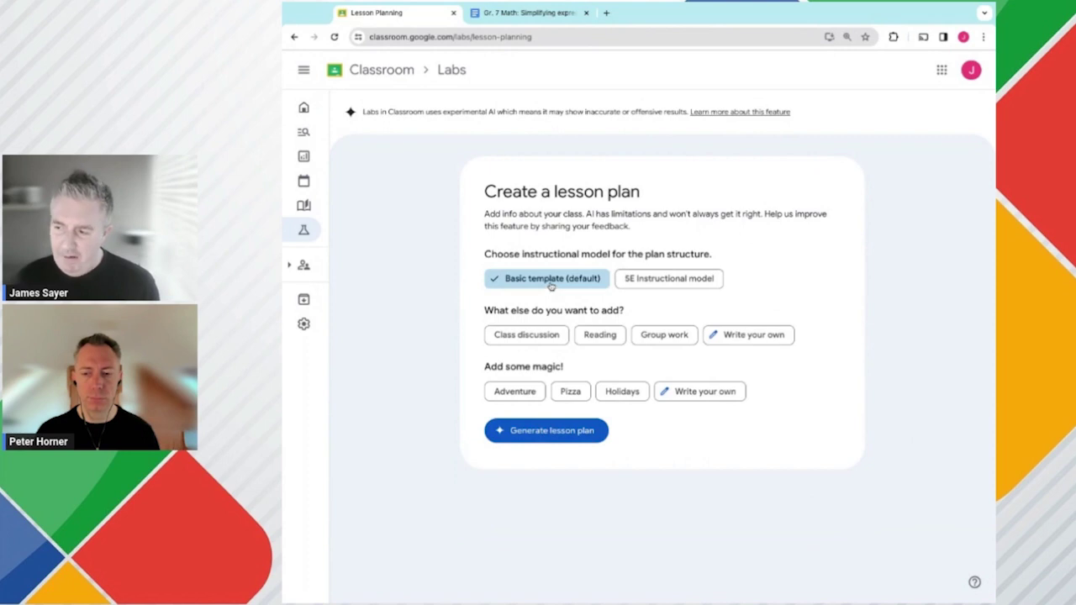
{"action": "left_click", "coordinate": [674, 280]}
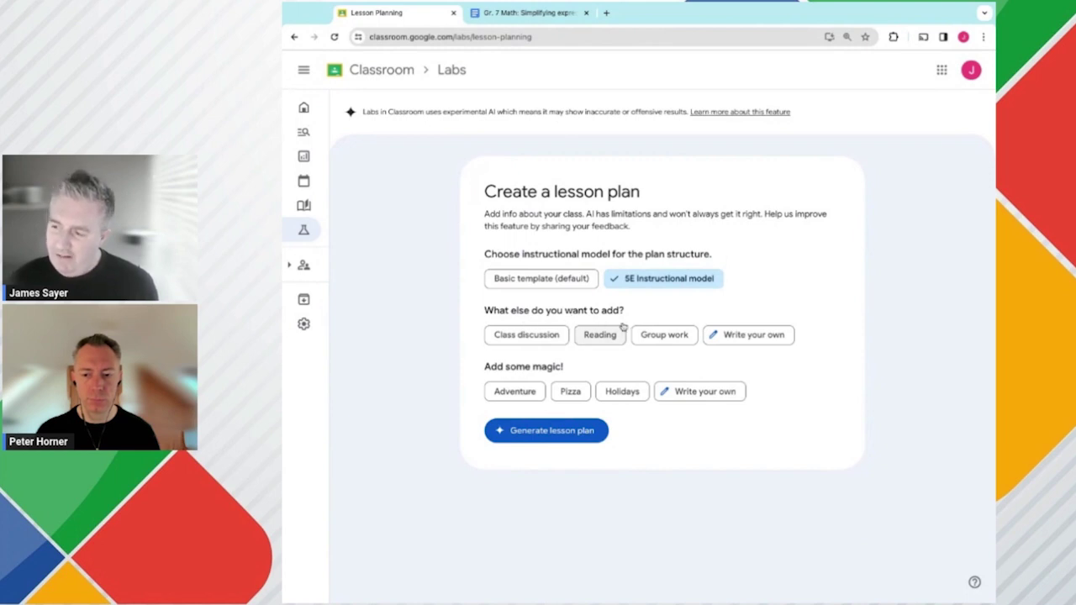
{"action": "left_click", "coordinate": [551, 334]}
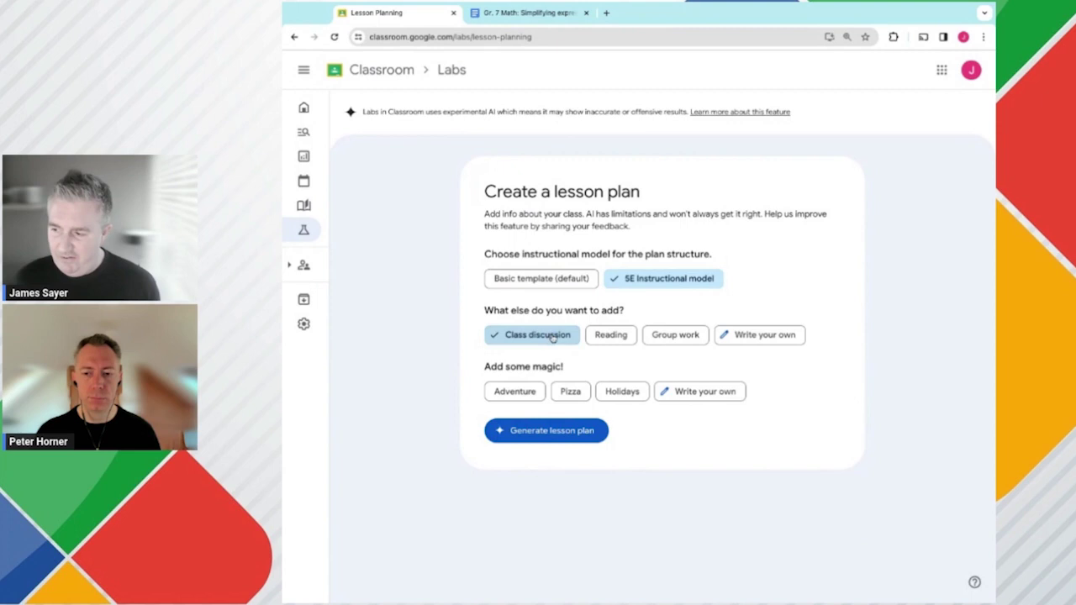
{"action": "left_click", "coordinate": [611, 335]}
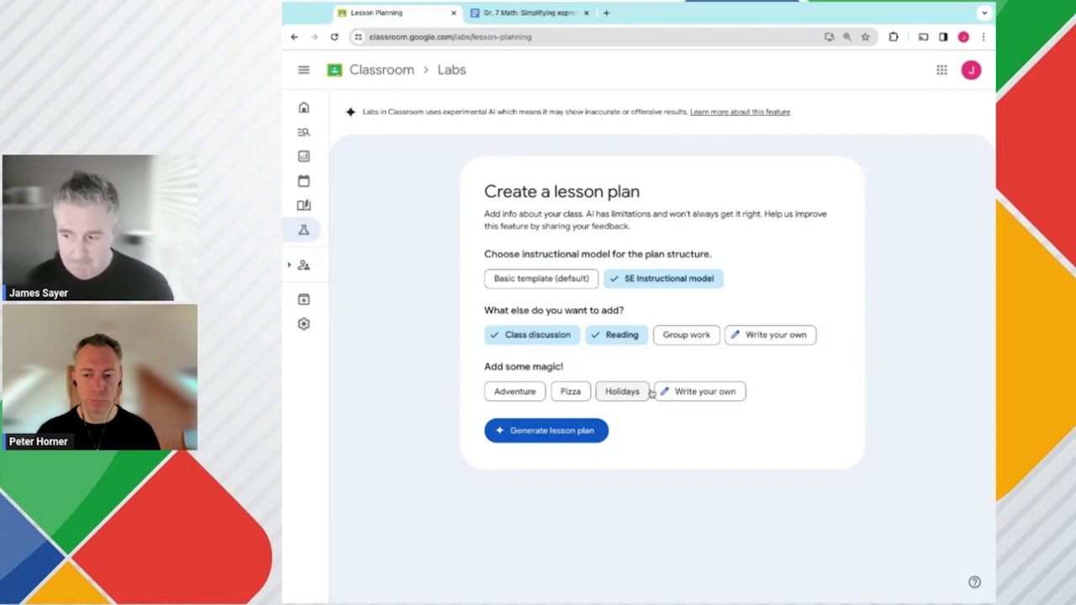
{"action": "left_click", "coordinate": [714, 391]}
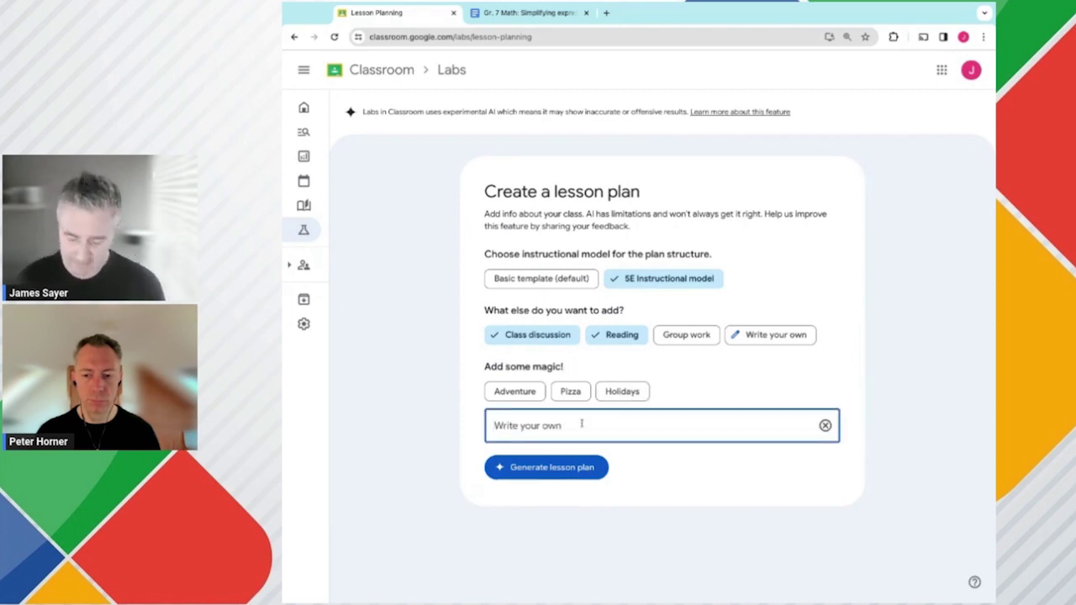
{"action": "type", "text": "Taylor"}
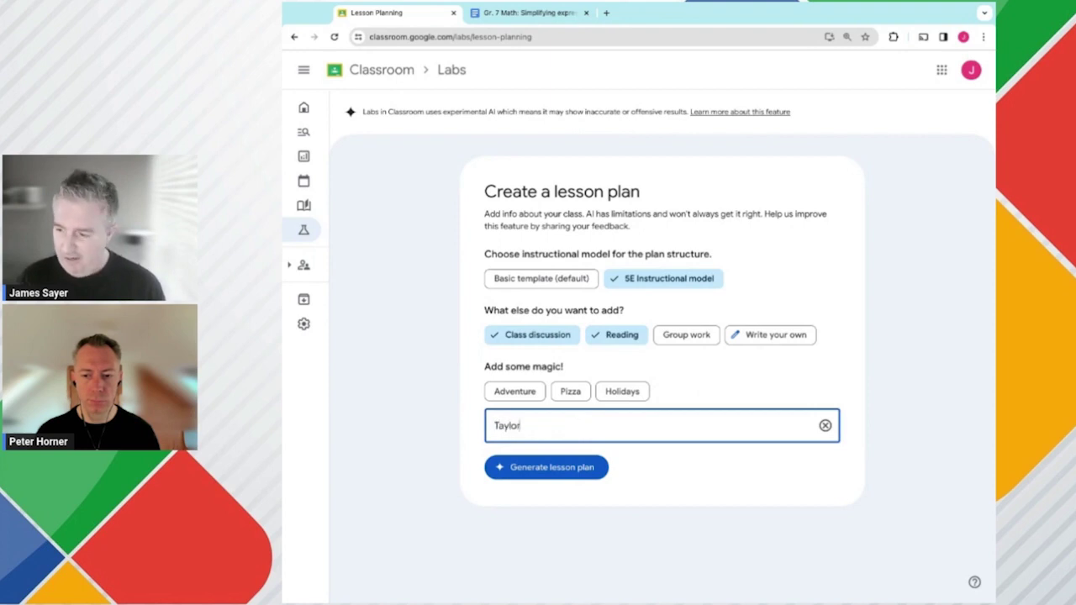
{"action": "type", "text": " Swift"}
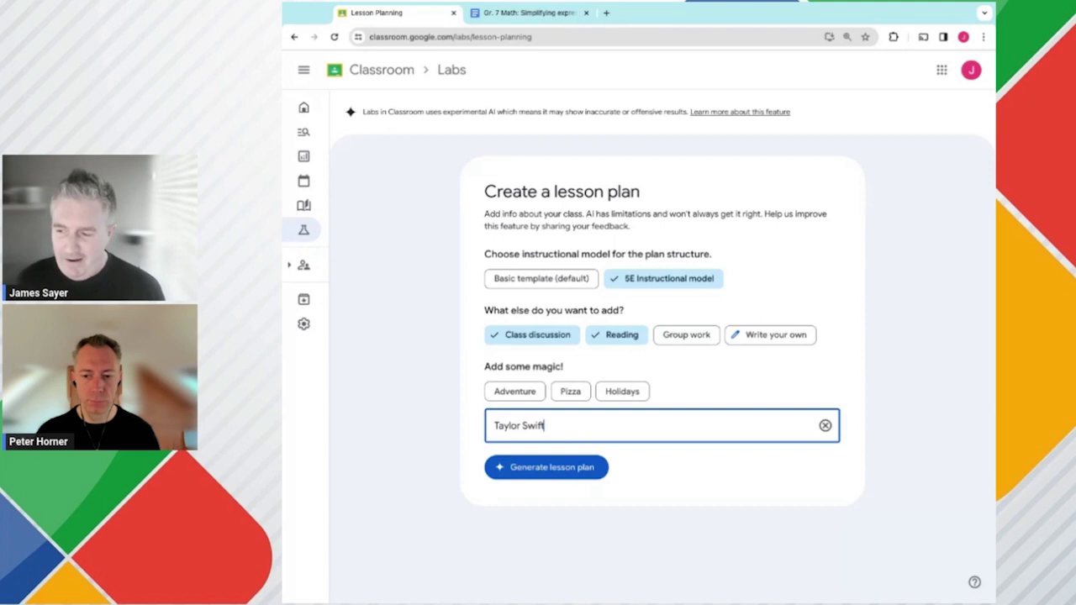
{"action": "left_click", "coordinate": [583, 468]}
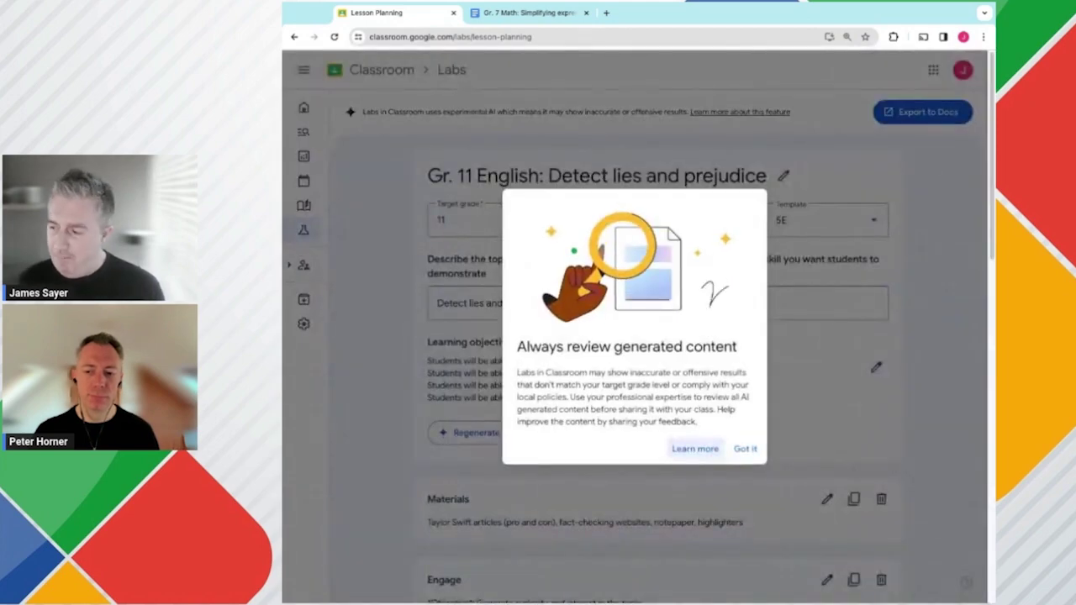
Dismiss the review notice and scroll through the 5E sections down to Extension and back.
{"action": "left_click", "coordinate": [745, 448]}
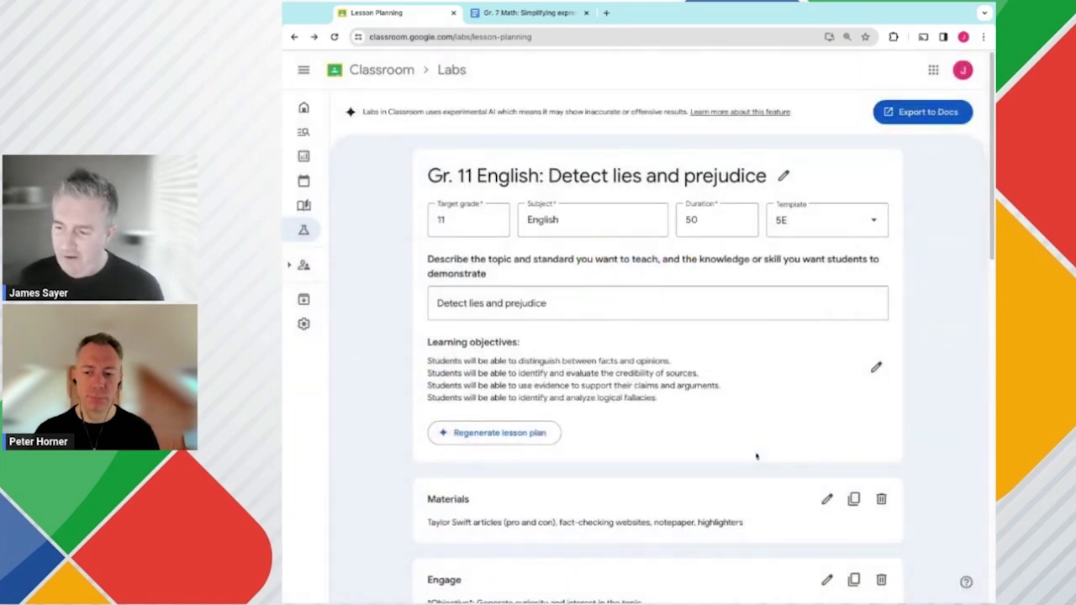
{"action": "scroll", "coordinate": [757, 456], "scroll_direction": "down", "scroll_amount": 1}
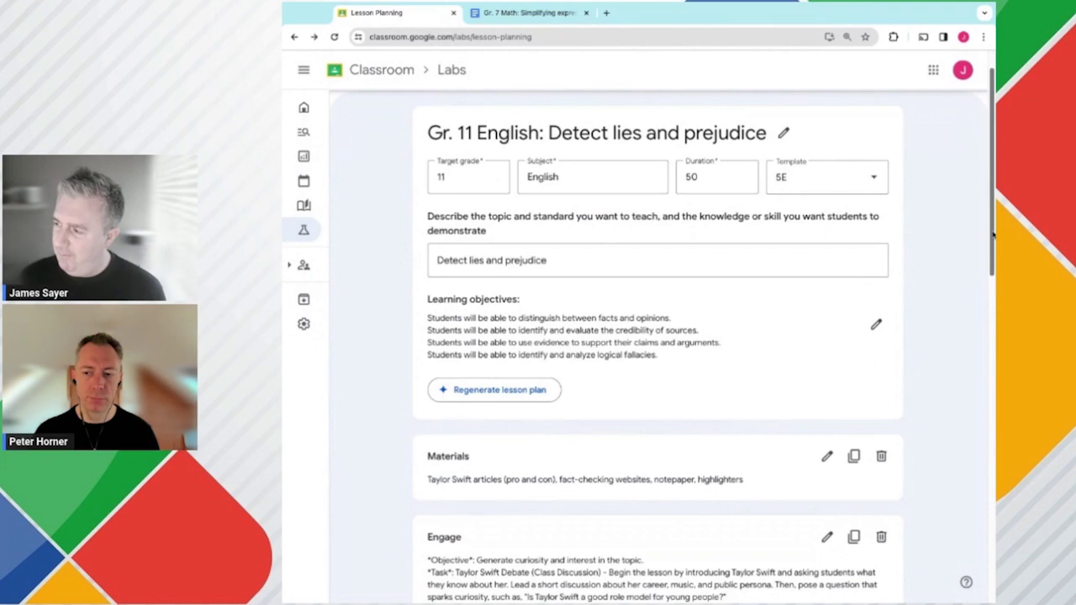
{"action": "scroll", "coordinate": [993, 236], "scroll_direction": "down", "scroll_amount": 4}
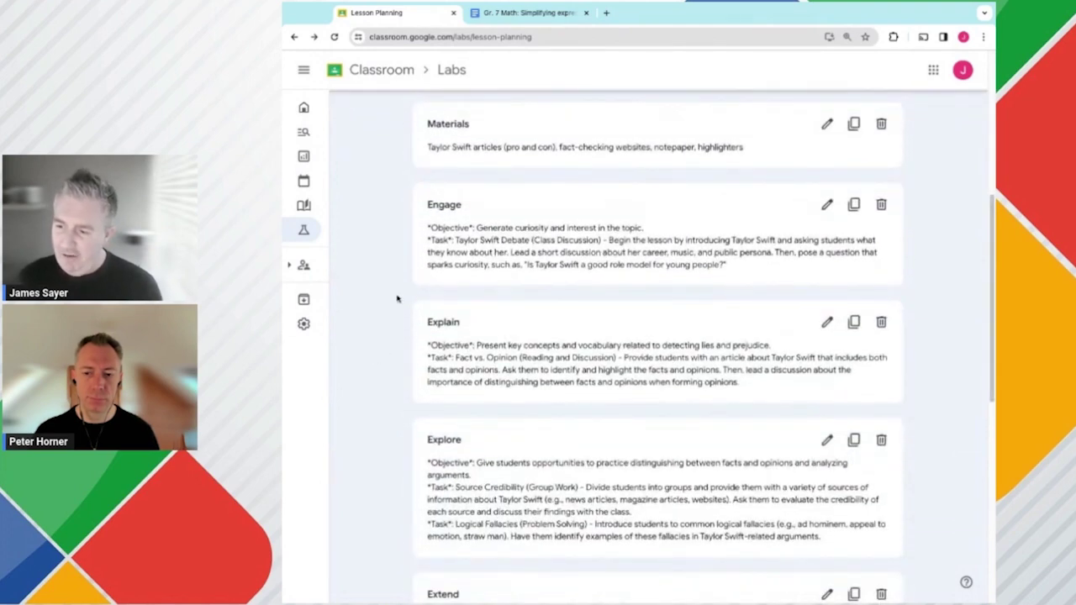
{"action": "scroll", "coordinate": [398, 299], "scroll_direction": "down", "scroll_amount": 1}
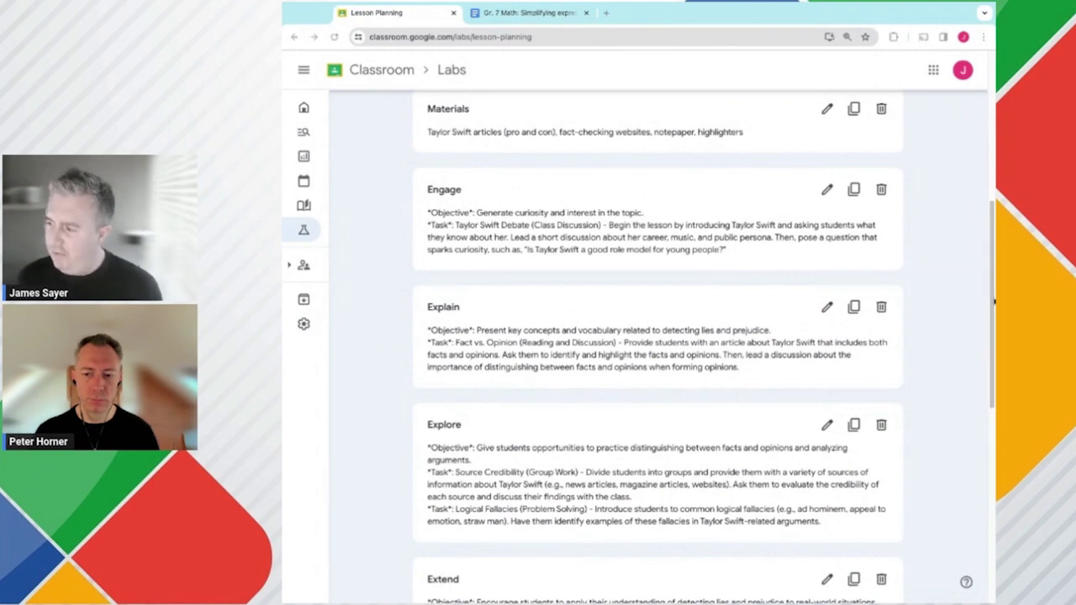
{"action": "scroll", "coordinate": [990, 345], "scroll_direction": "down", "scroll_amount": 4}
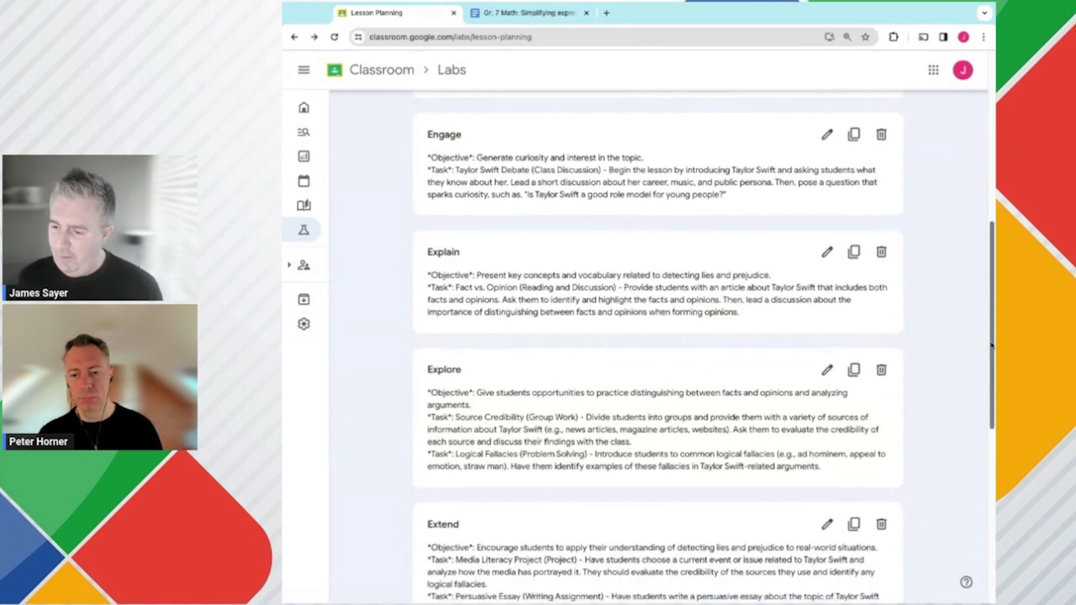
{"action": "scroll", "coordinate": [991, 345], "scroll_direction": "down", "scroll_amount": 3}
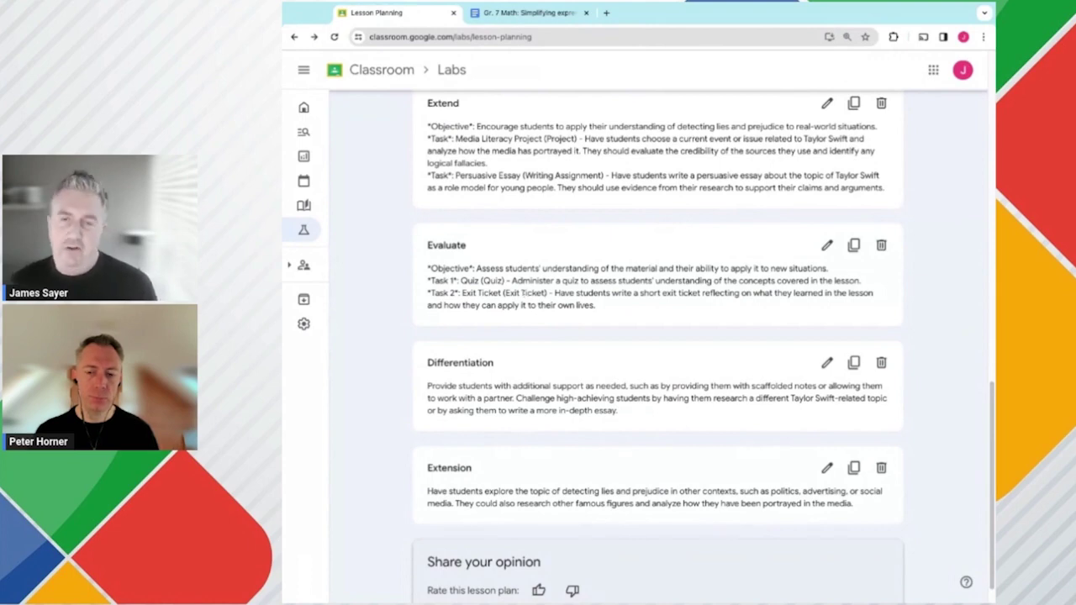
{"action": "scroll", "coordinate": [563, 301], "scroll_direction": "up", "scroll_amount": 20}
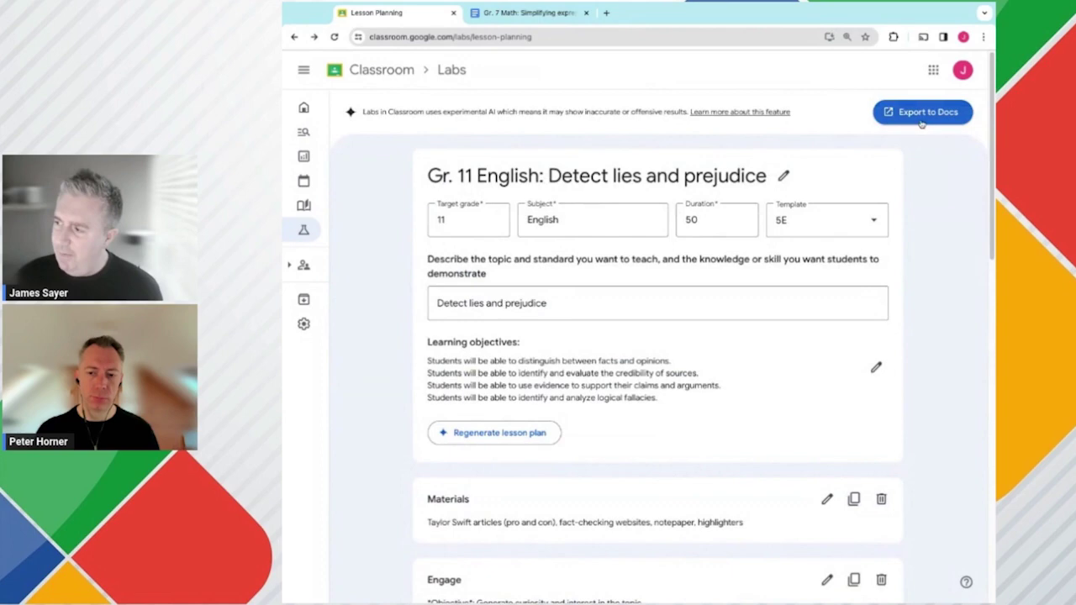
Export the Gr. 11 English plan to Google Docs and return to the Lesson Planning tab.
{"action": "left_click", "coordinate": [921, 123]}
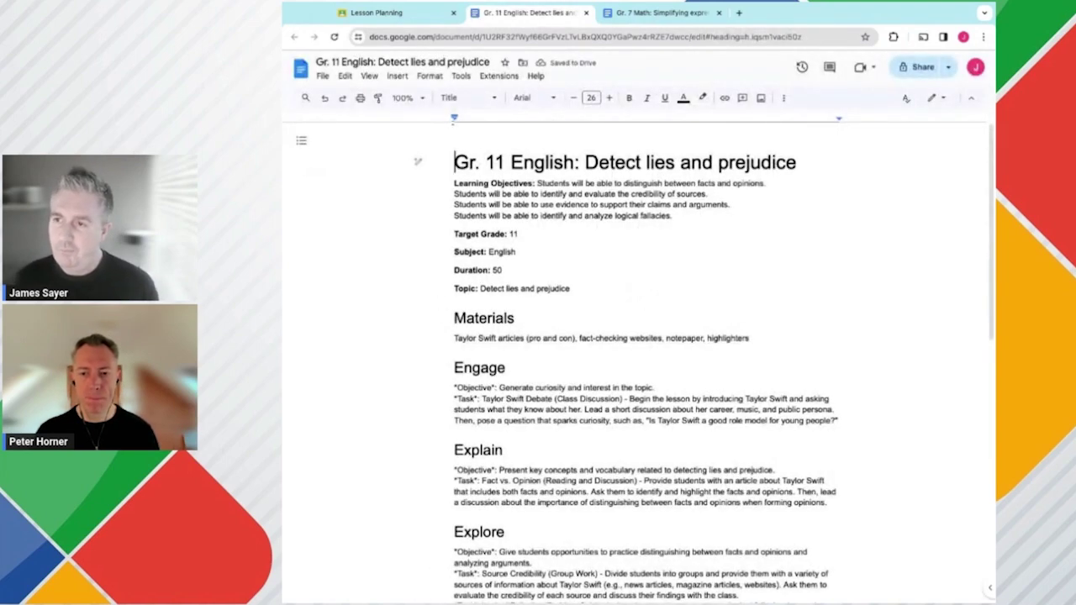
{"action": "left_click", "coordinate": [376, 12]}
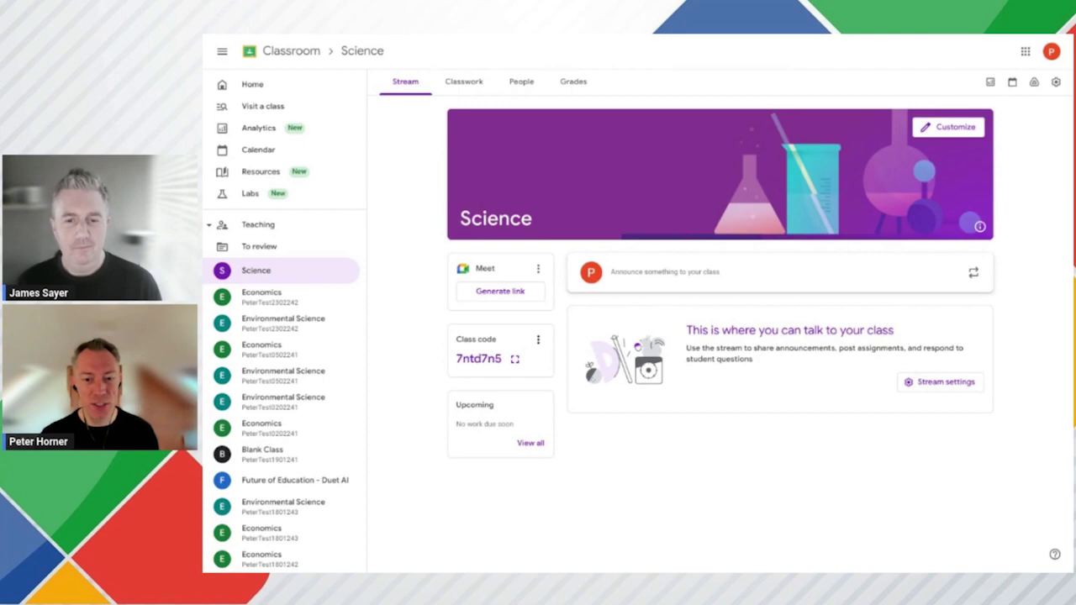
Open the Science class's Classwork and edit the Photosynthesis draft assignment.
{"action": "left_click", "coordinate": [475, 81]}
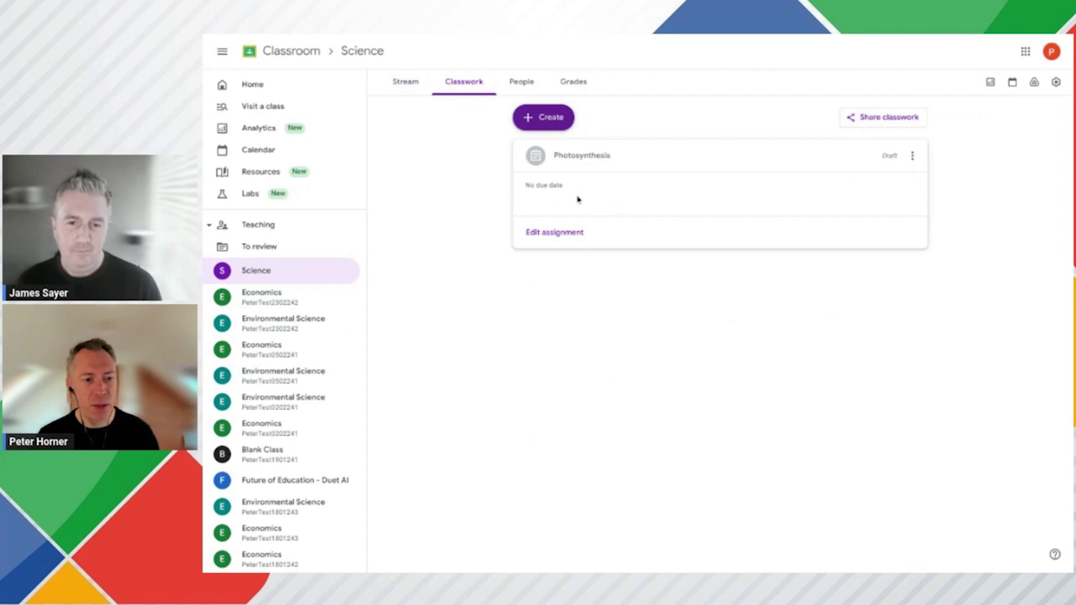
{"action": "left_click", "coordinate": [568, 232]}
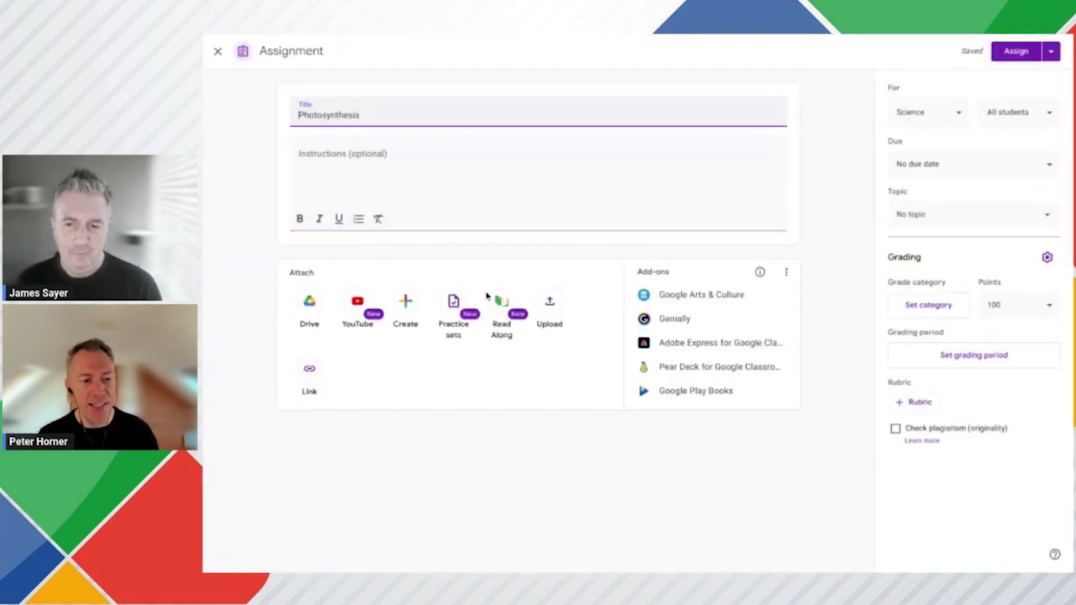
Search YouTube for 'Photosynthesis' and preview the Amoeba Sisters 'Photosynthesis (UPDATED)' video.
{"action": "left_click", "coordinate": [357, 302]}
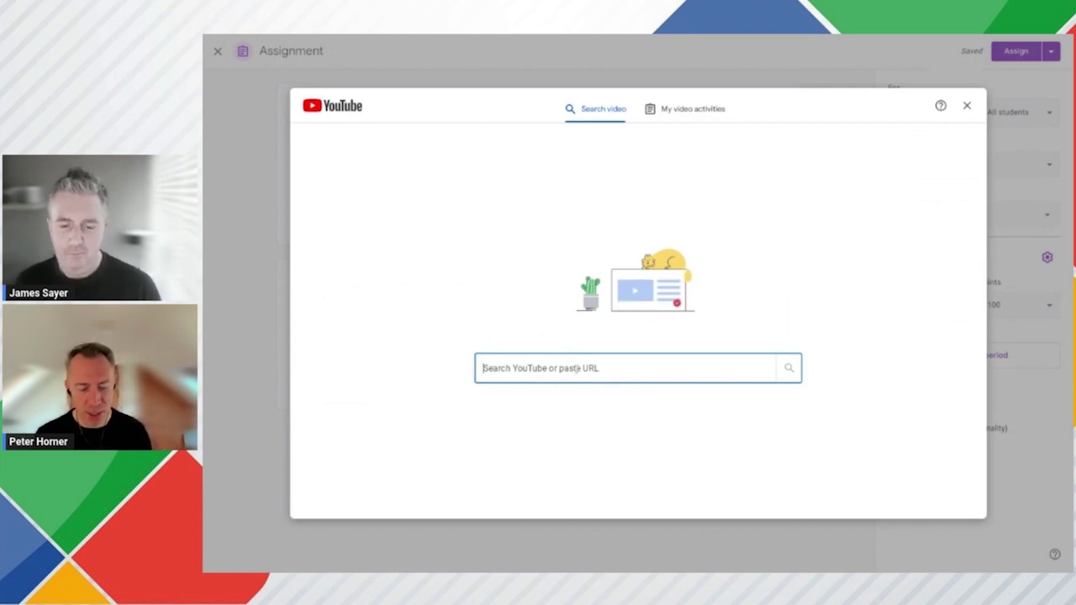
{"action": "type", "text": "Photosynthesis"}
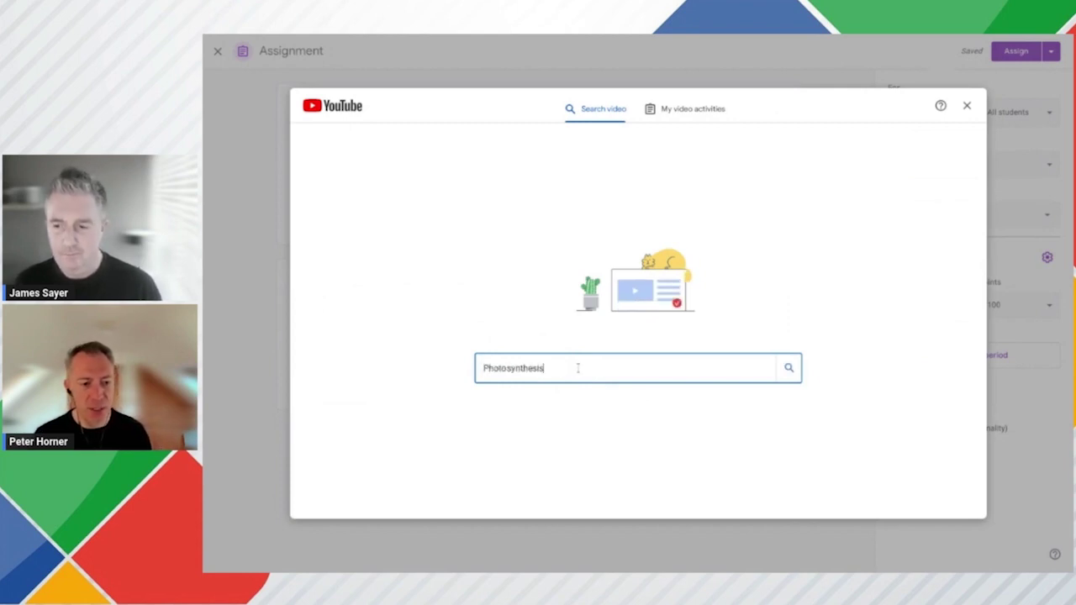
{"action": "left_click", "coordinate": [789, 369]}
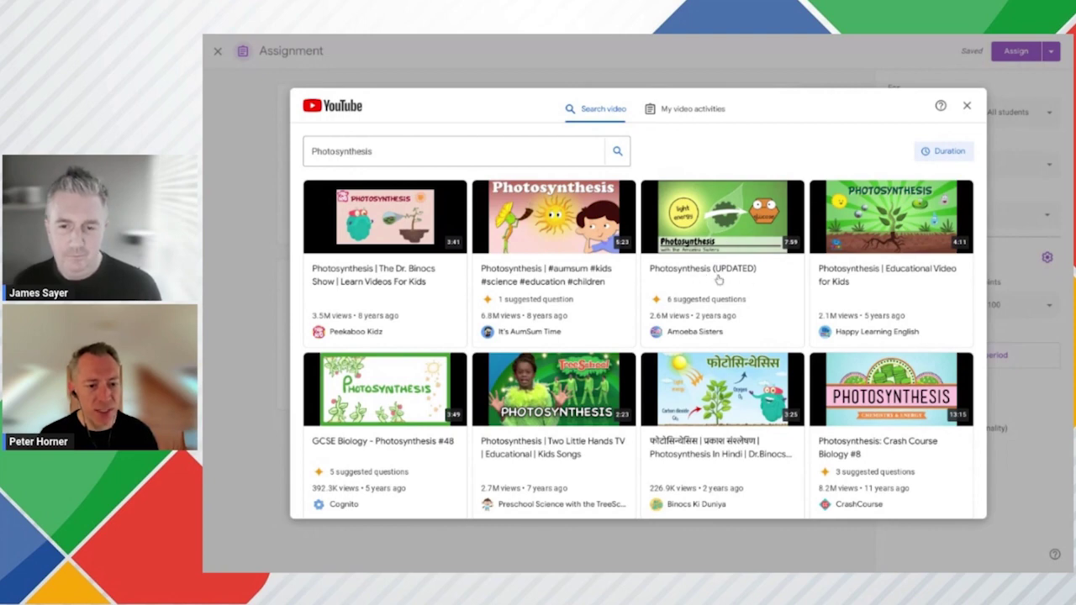
{"action": "left_click", "coordinate": [719, 280]}
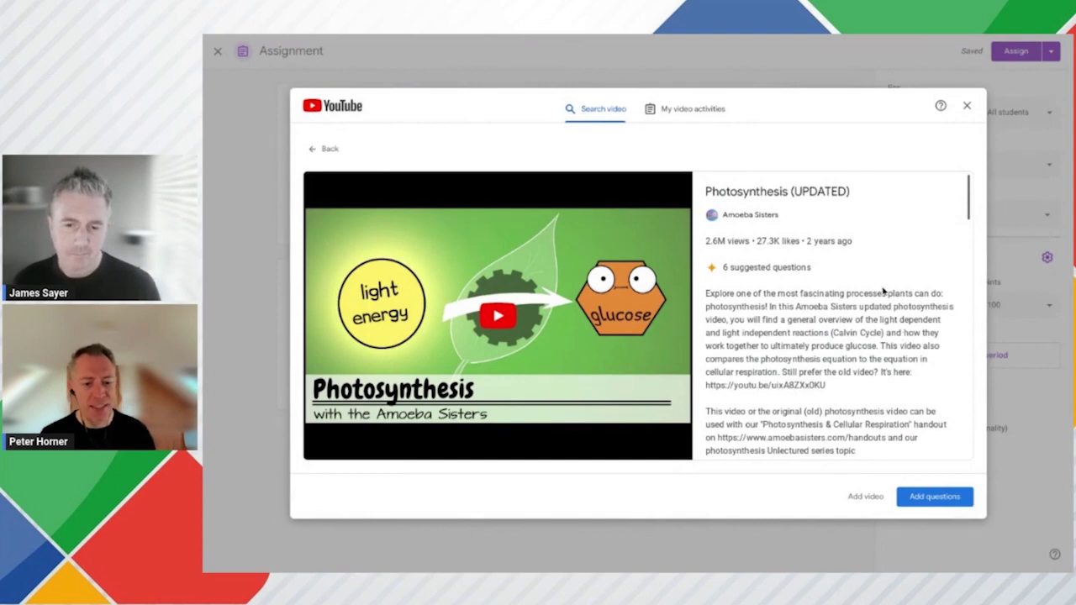
Add quiz questions to the Photosynthesis (UPDATED) video and review the suggested question at 0:56.
{"action": "left_click", "coordinate": [936, 502]}
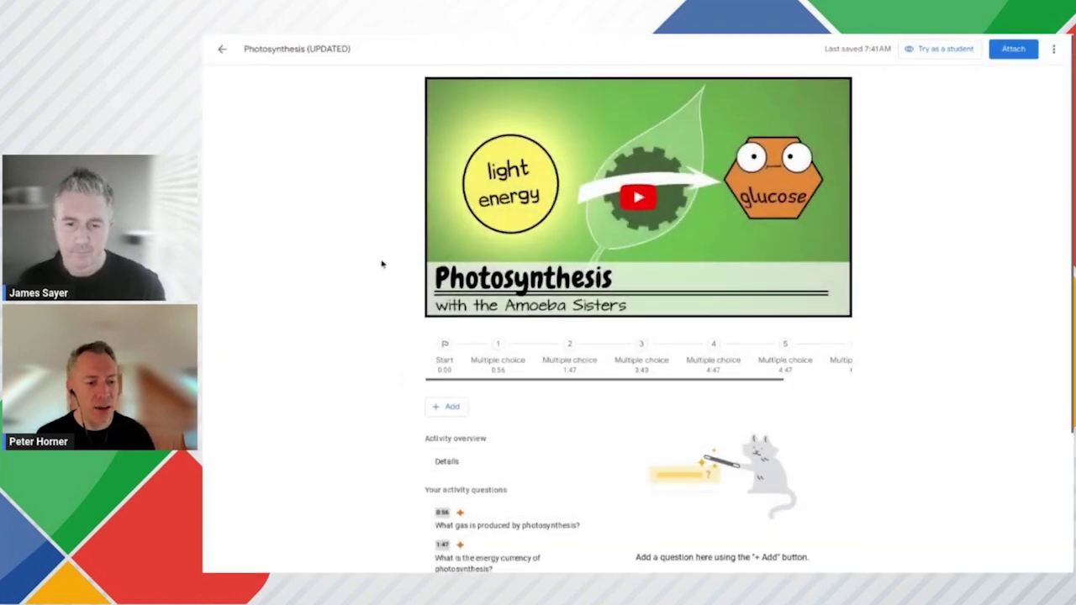
{"action": "scroll", "coordinate": [405, 279], "scroll_direction": "down", "scroll_amount": 2}
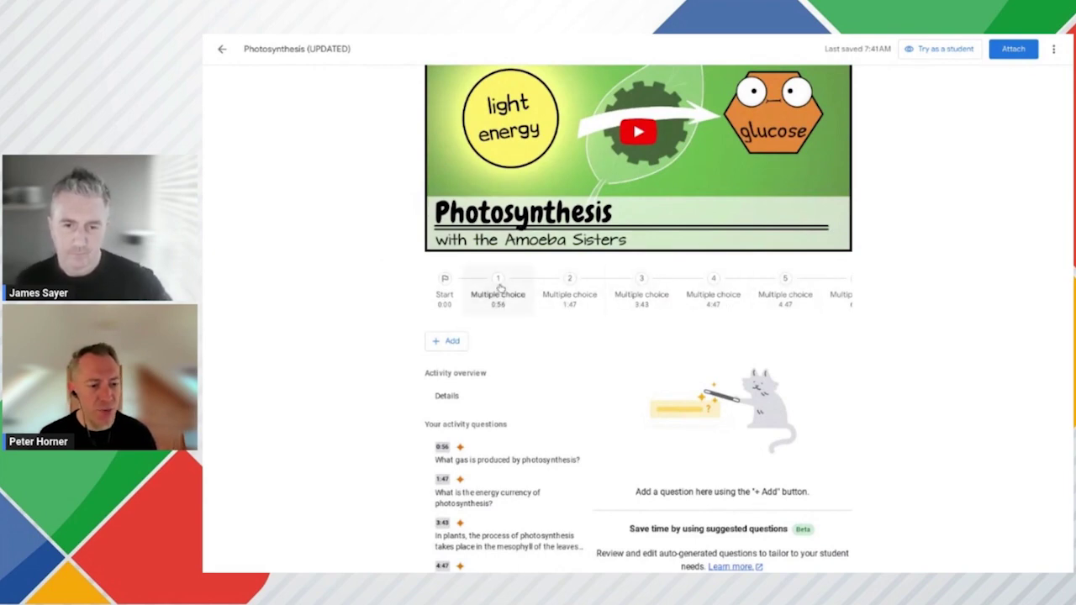
{"action": "left_click", "coordinate": [498, 288]}
{"action": "scroll", "coordinate": [959, 260], "scroll_direction": "down", "scroll_amount": 3}
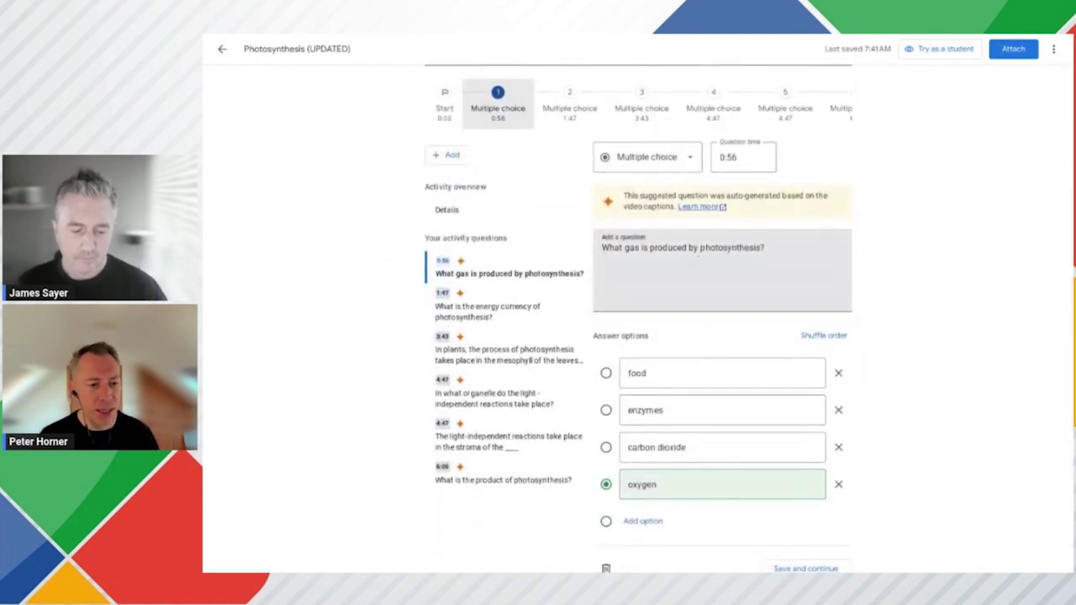
{"action": "scroll", "coordinate": [903, 255], "scroll_direction": "down", "scroll_amount": 1}
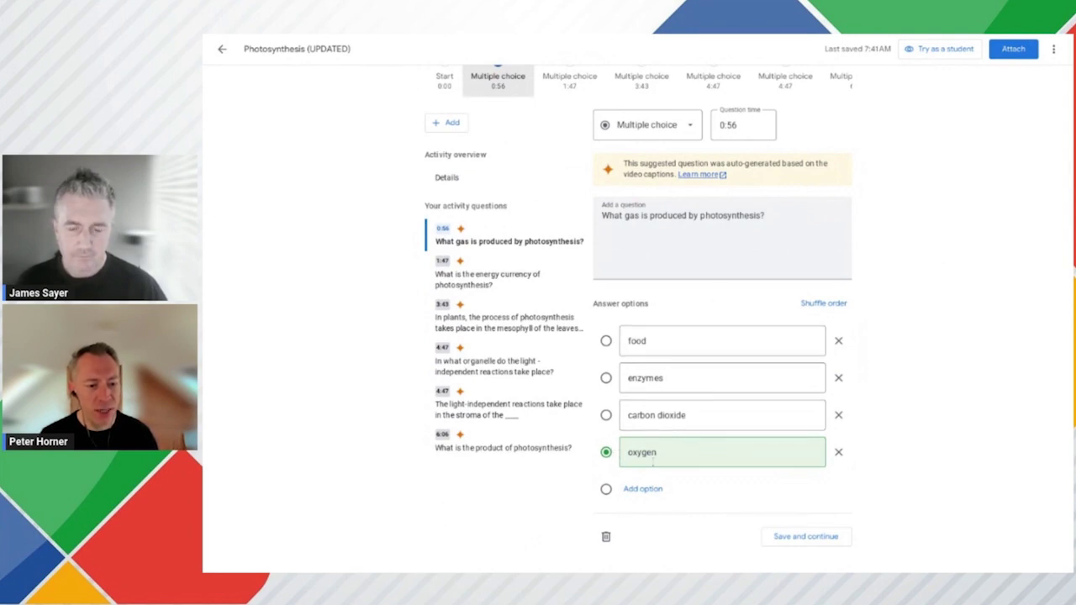
{"action": "scroll", "coordinate": [660, 442], "scroll_direction": "up", "scroll_amount": 4}
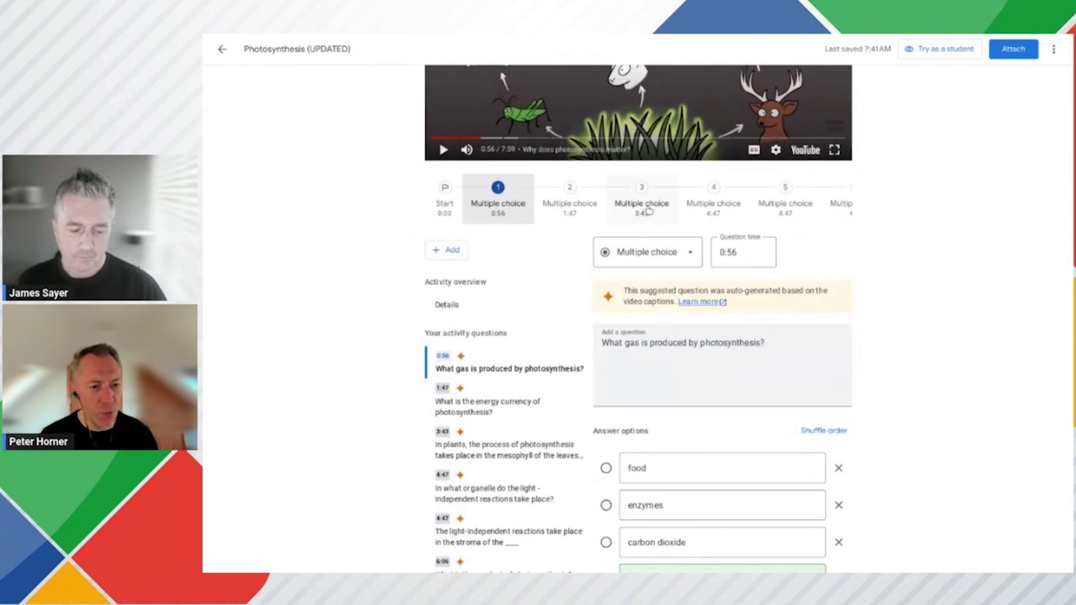
Review the suggested 3:43 question and its answer options, answered 'chloroplasts'.
{"action": "left_click", "coordinate": [646, 208]}
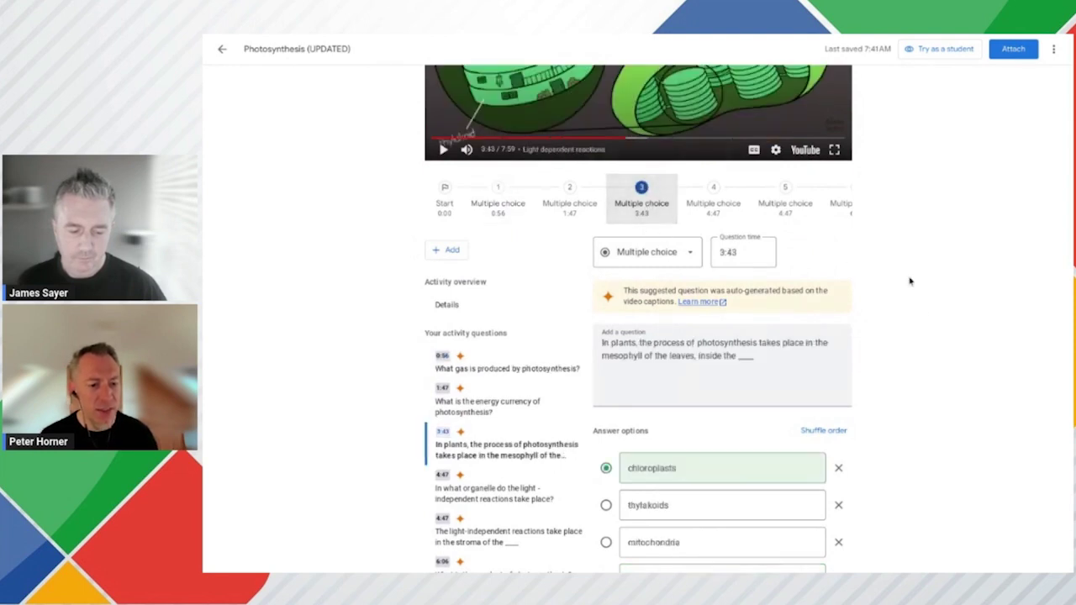
{"action": "scroll", "coordinate": [886, 224], "scroll_direction": "down", "scroll_amount": 2}
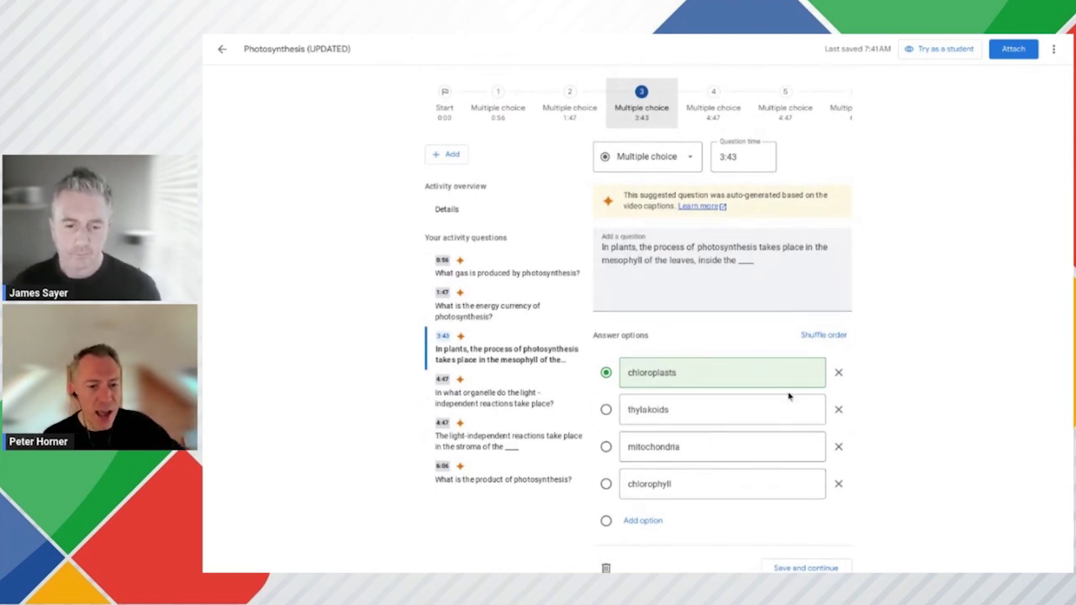
{"action": "scroll", "coordinate": [853, 367], "scroll_direction": "up", "scroll_amount": 2}
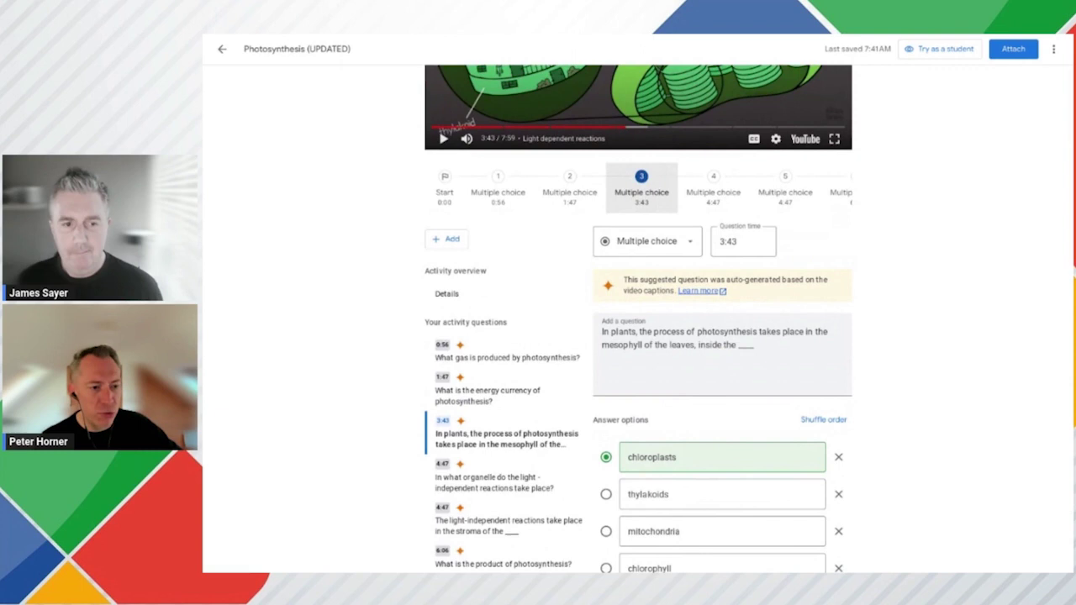
{"action": "scroll", "coordinate": [853, 288], "scroll_direction": "down", "scroll_amount": 3}
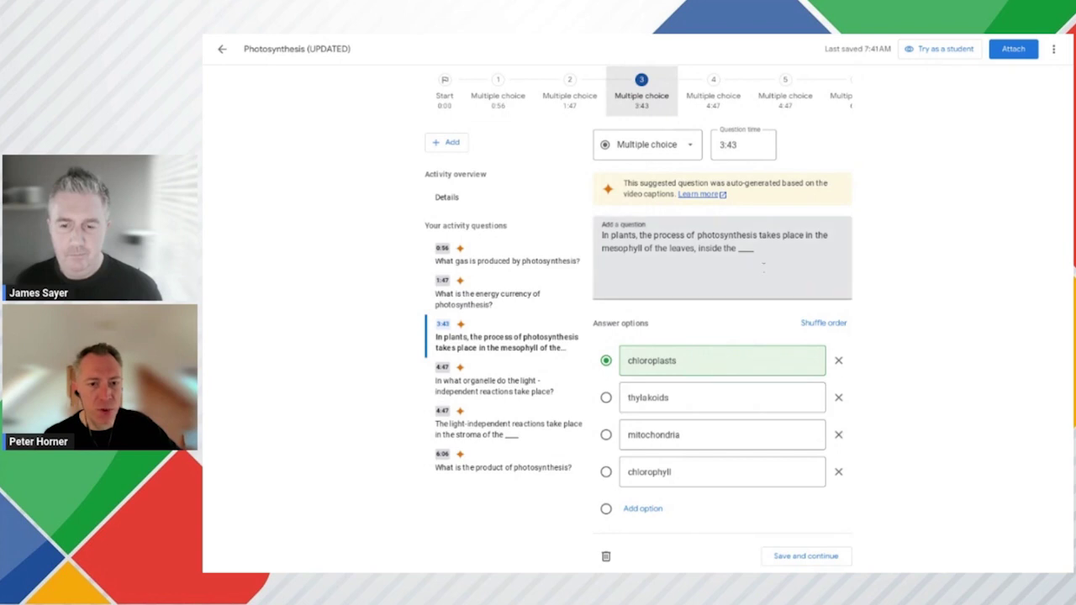
{"action": "scroll", "coordinate": [764, 267], "scroll_direction": "up", "scroll_amount": 5}
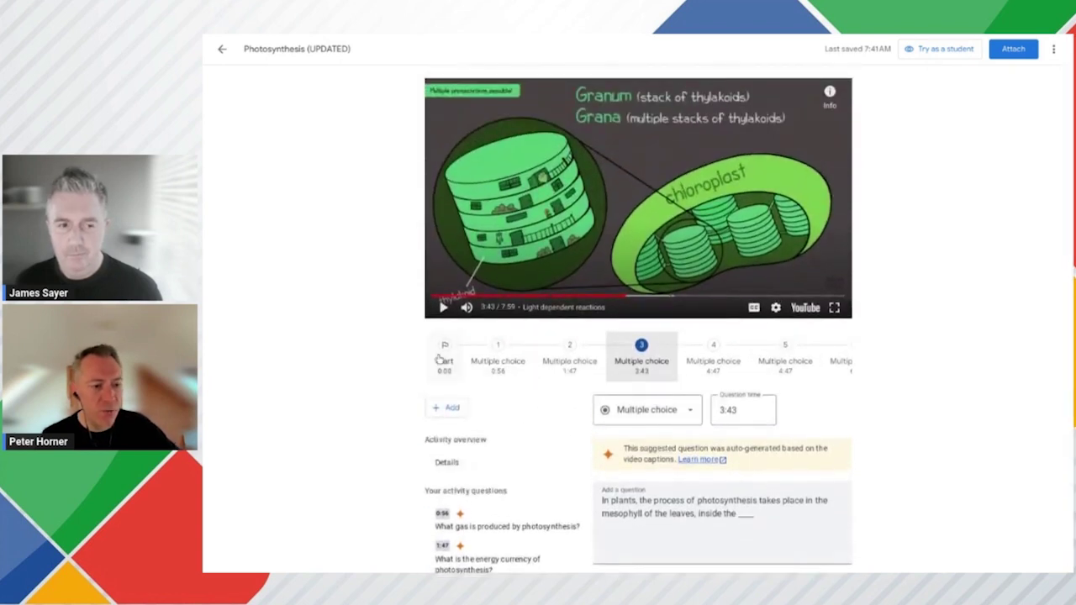
Preview the video activity as a student, jumping to the first question at 0:56.
{"action": "left_click", "coordinate": [438, 359]}
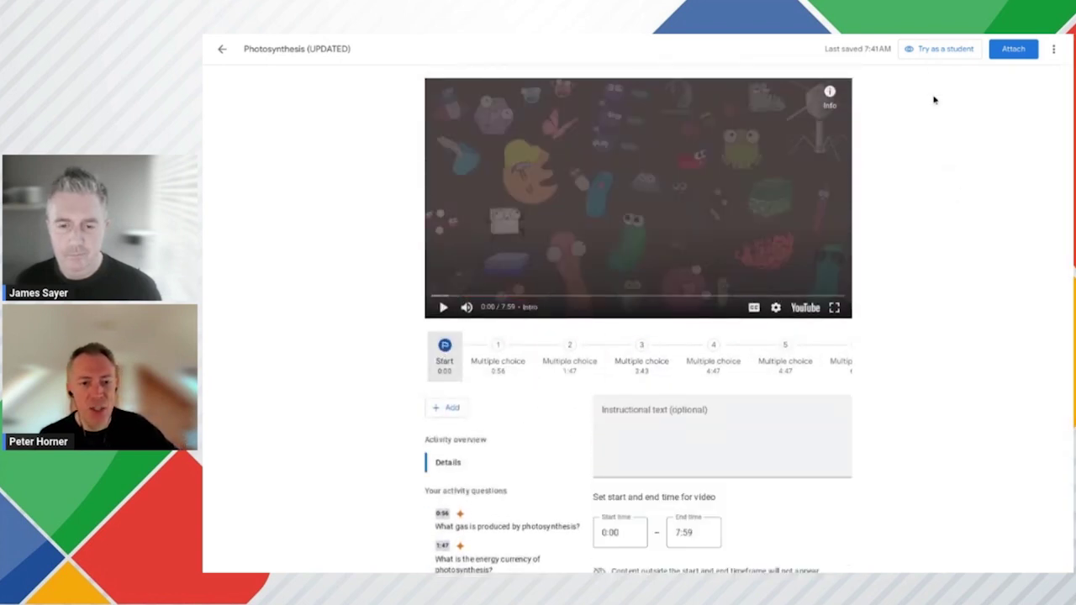
{"action": "left_click", "coordinate": [938, 54]}
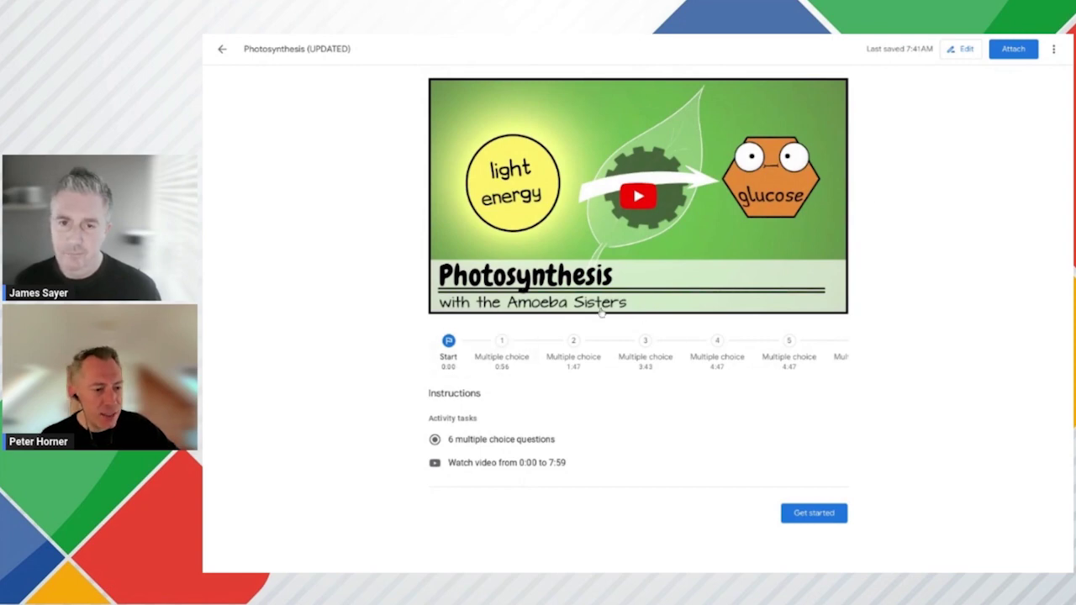
{"action": "left_click", "coordinate": [494, 359]}
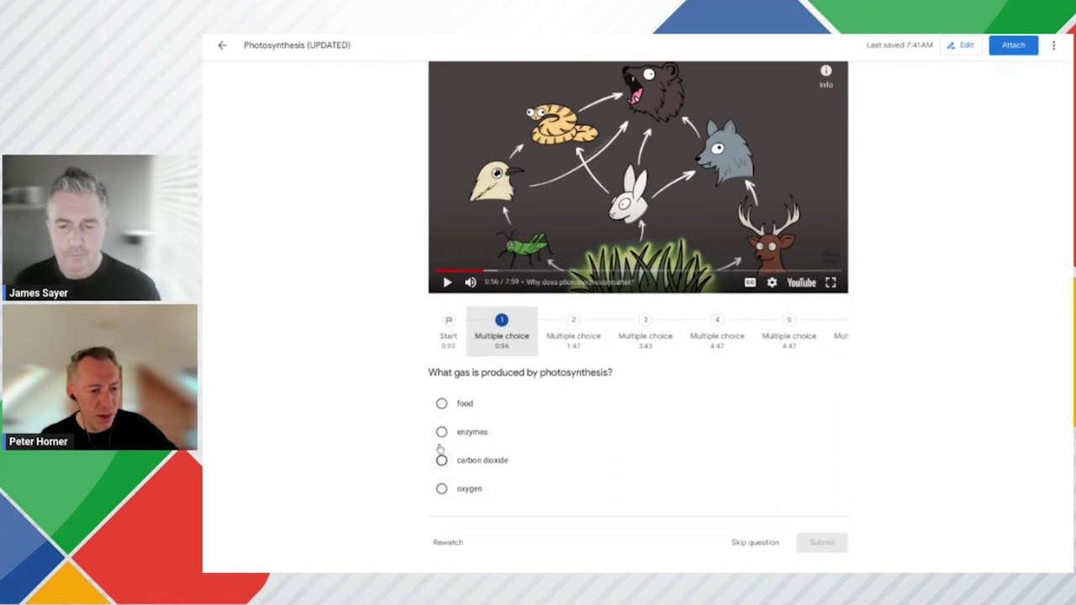
Answer carbon dioxide wrongly, then oxygen correctly, continue and pause the video at 1:00.
{"action": "left_click", "coordinate": [441, 460]}
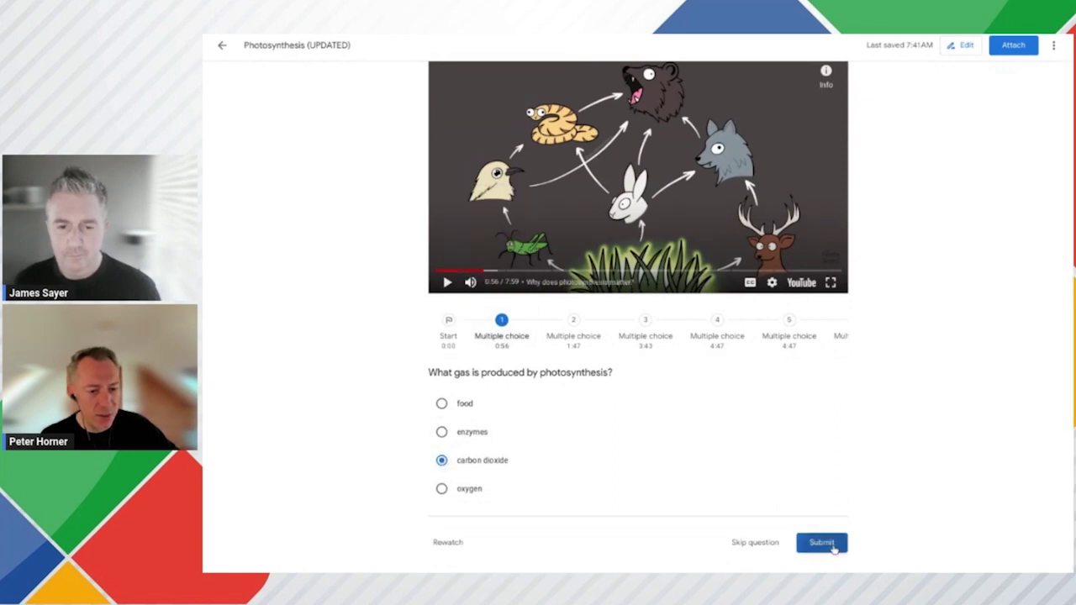
{"action": "left_click", "coordinate": [822, 542]}
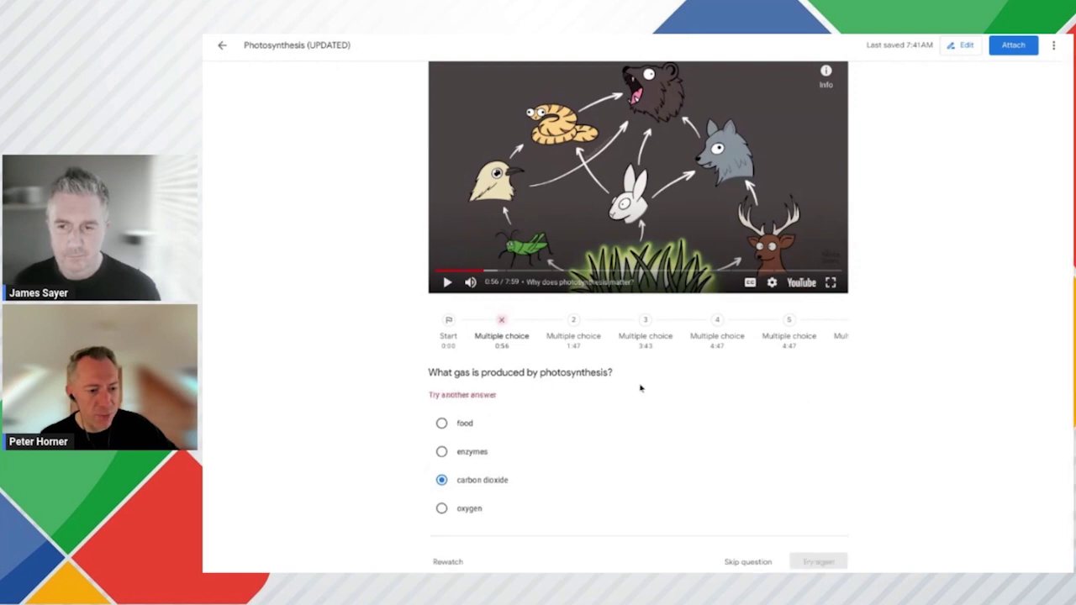
{"action": "left_click", "coordinate": [441, 488]}
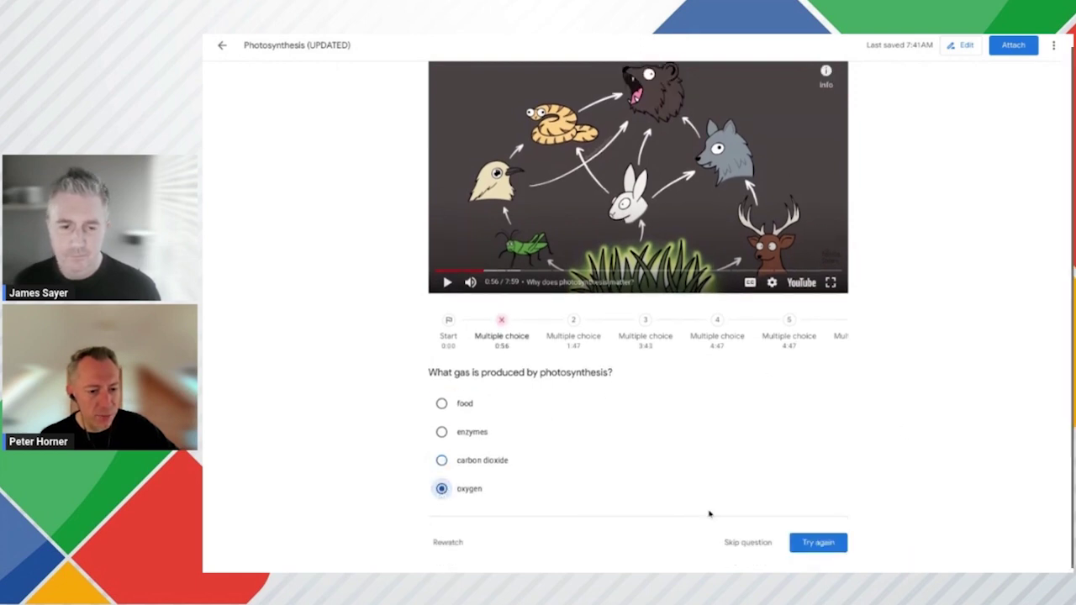
{"action": "left_click", "coordinate": [821, 542]}
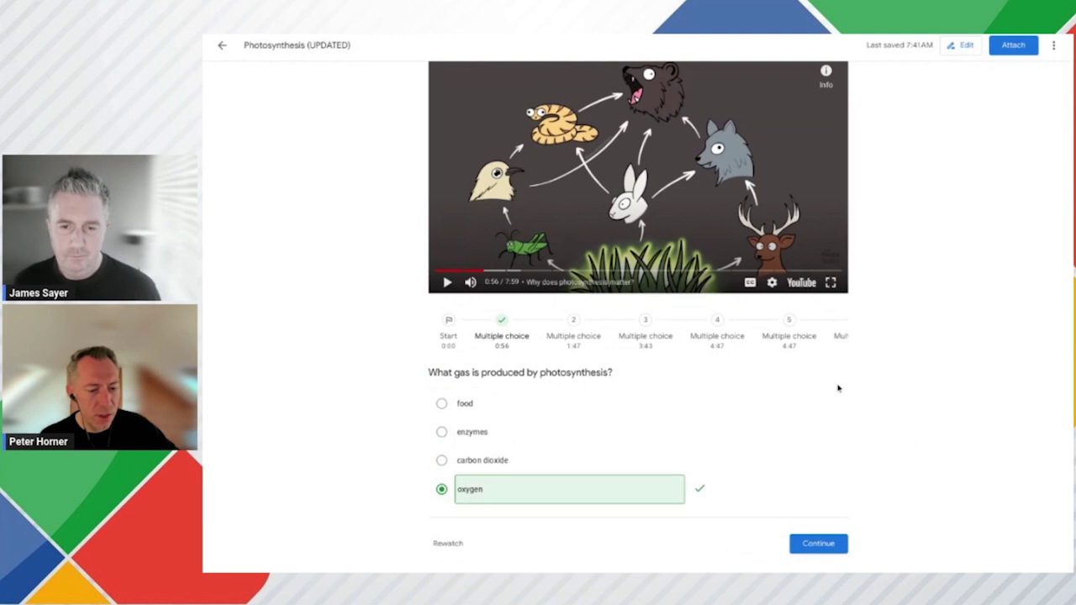
{"action": "left_click", "coordinate": [821, 543]}
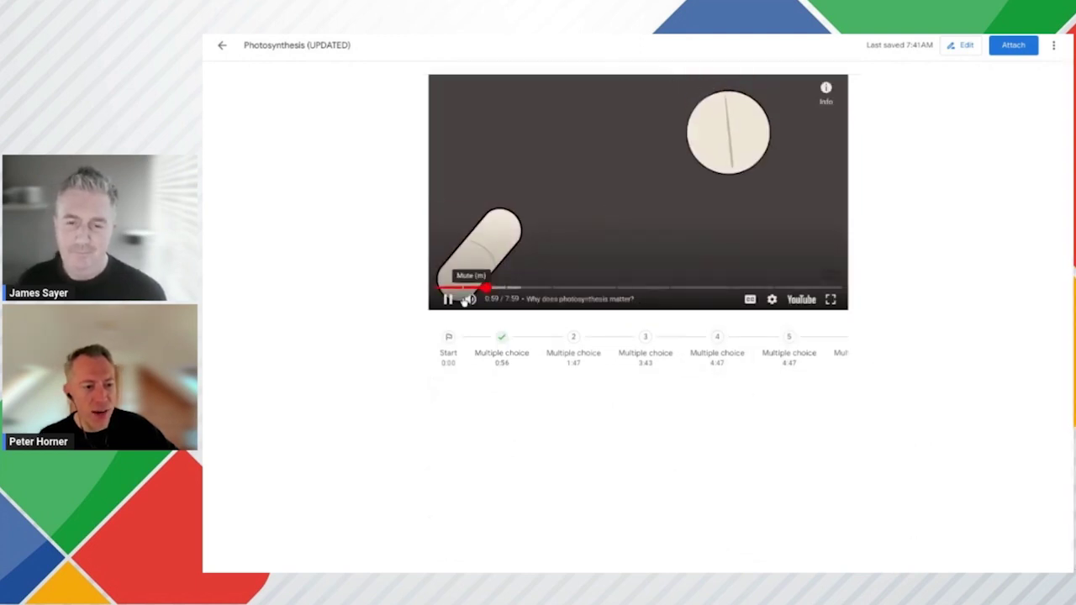
{"action": "left_click", "coordinate": [448, 300]}
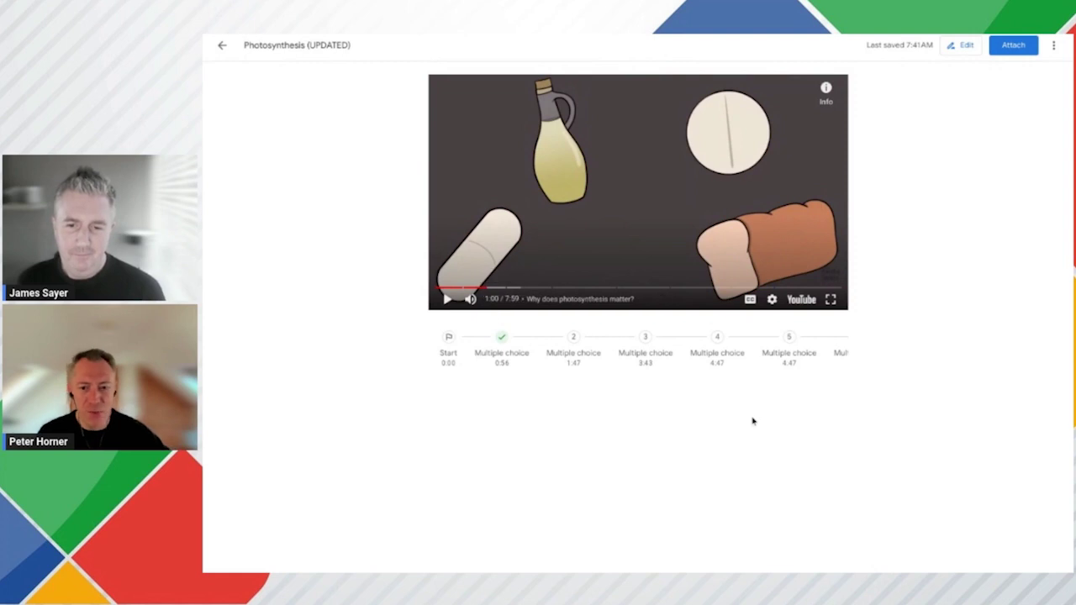